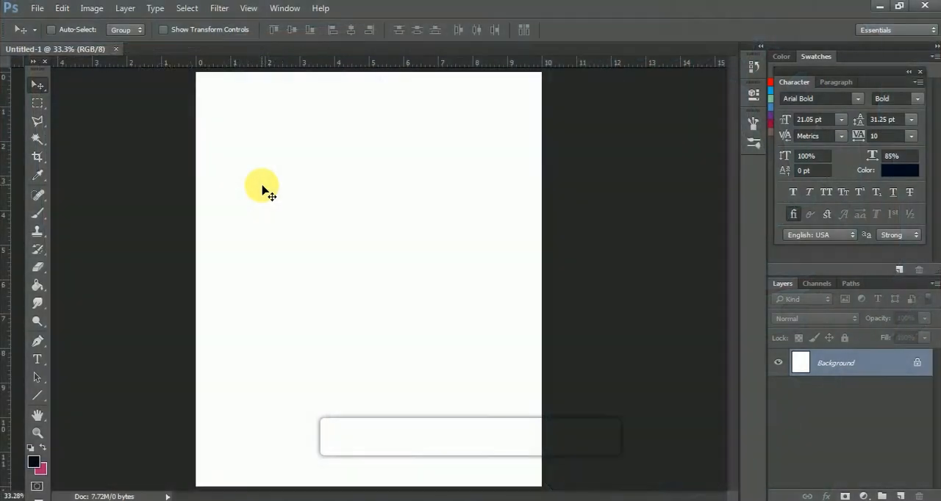
Open ilayaraja-best-hd-photos-1080p-zbf5qm-485x646.jpg, copy the photo into the Untitled-1 document as a new layer, and close the source file.
key("ctrl+o")
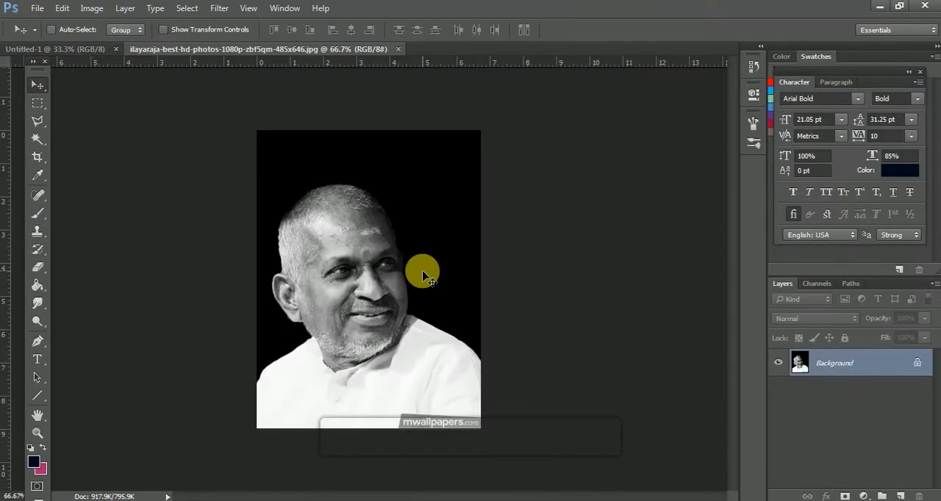
key("ctrl+c")
left_click(79, 48)
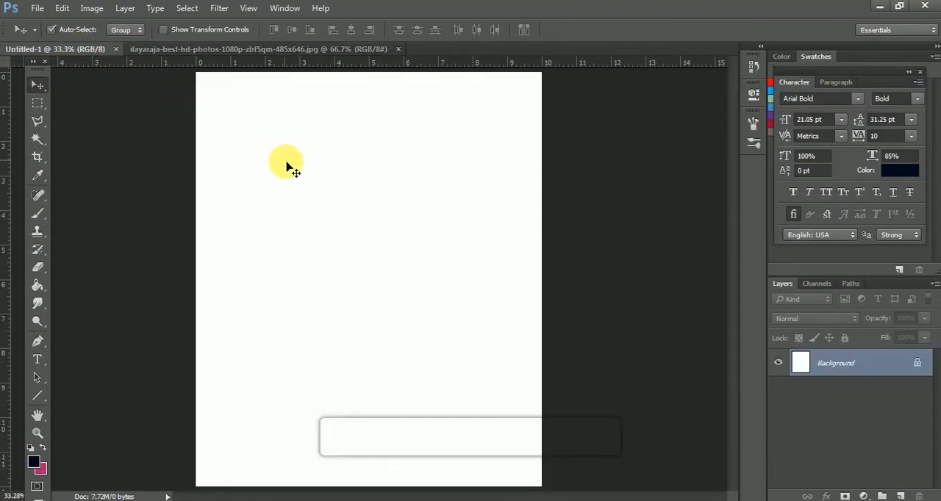
key("ctrl+v")
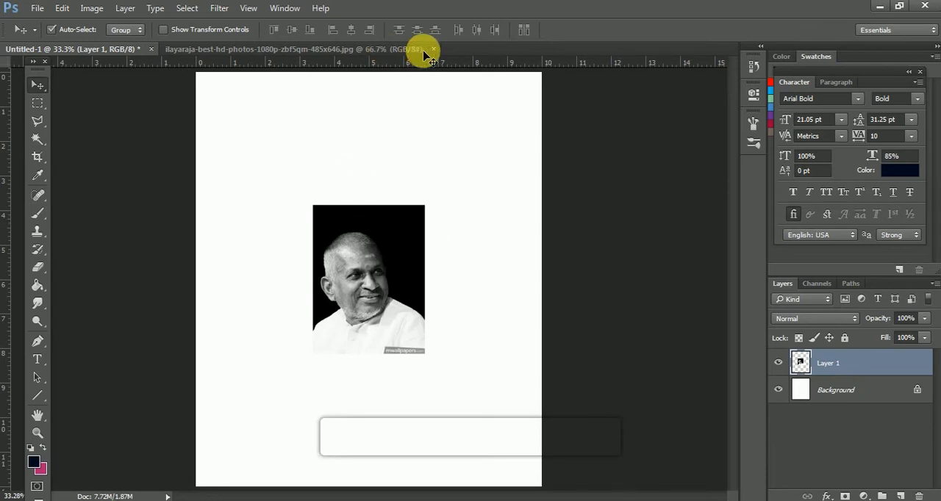
left_click(433, 49)
Scale the pasted portrait up to about 241% so that it fills most of the page.
key("ctrl+t")
left_click_drag(313, 206, 227, 117)
left_click_drag(429, 356, 525, 452)
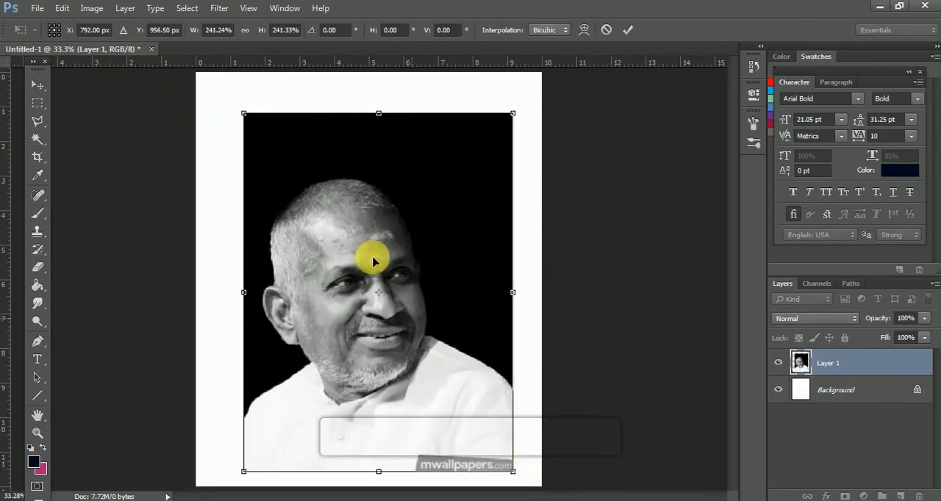
key("Return")
Delete the strip of black background across the upper edge of the portrait using a rectangular selection, and deselect.
left_click(39, 104)
left_click_drag(219, 98, 552, 171)
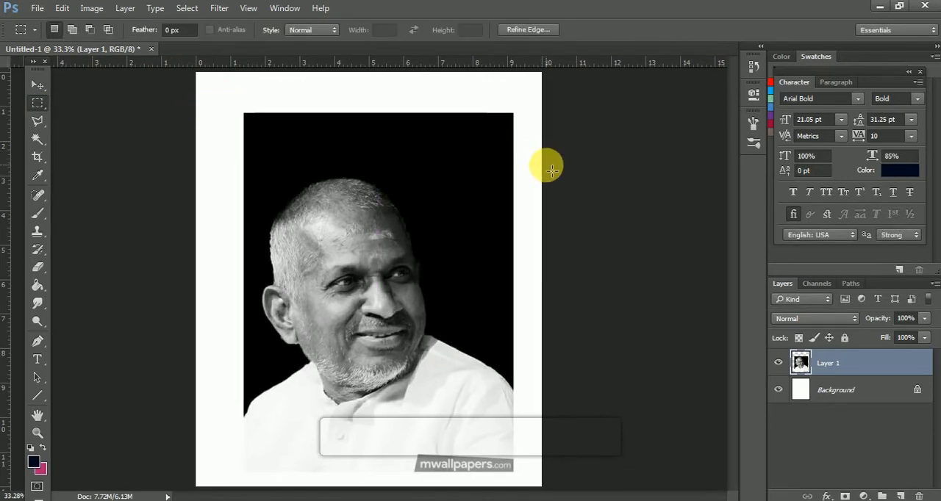
key("Delete")
key("ctrl+d")
Enlarge the trimmed portrait a little further and move it slightly up and left on the page.
left_click(39, 85)
key("ctrl+t")
left_click_drag(234, 148, 216, 113)
left_click_drag(515, 132, 525, 135)
key("Return")
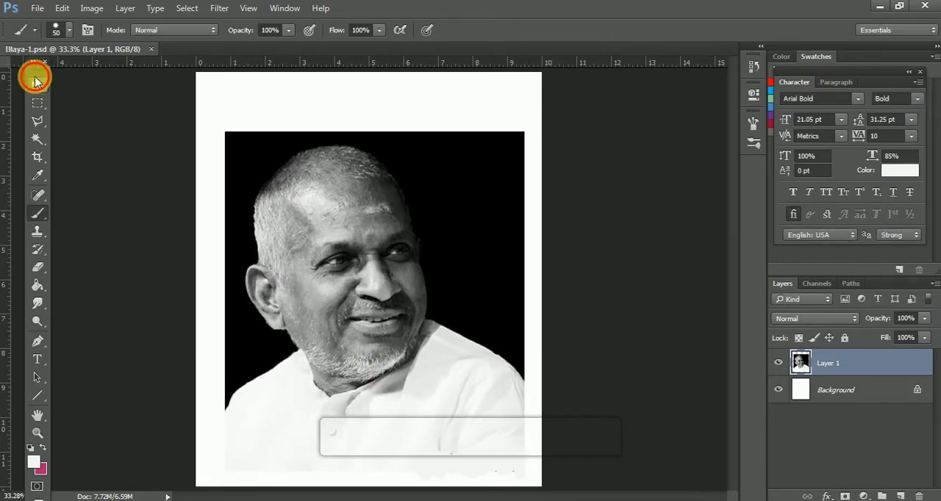
left_click(38, 85)
left_click_drag(375, 257, 370, 236)
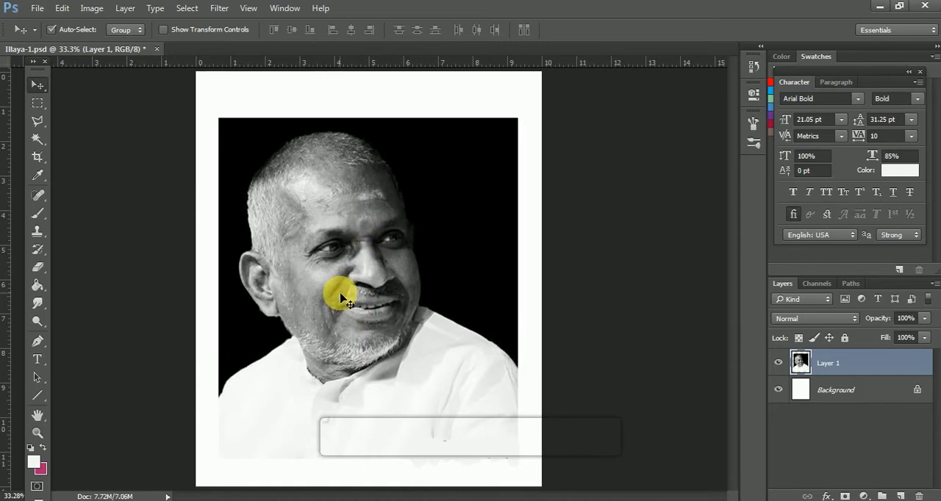
Trace a Pen tool path from the left edge of the photo along the shoulder, jaw, ear and side of the head.
key("ctrl+plus")
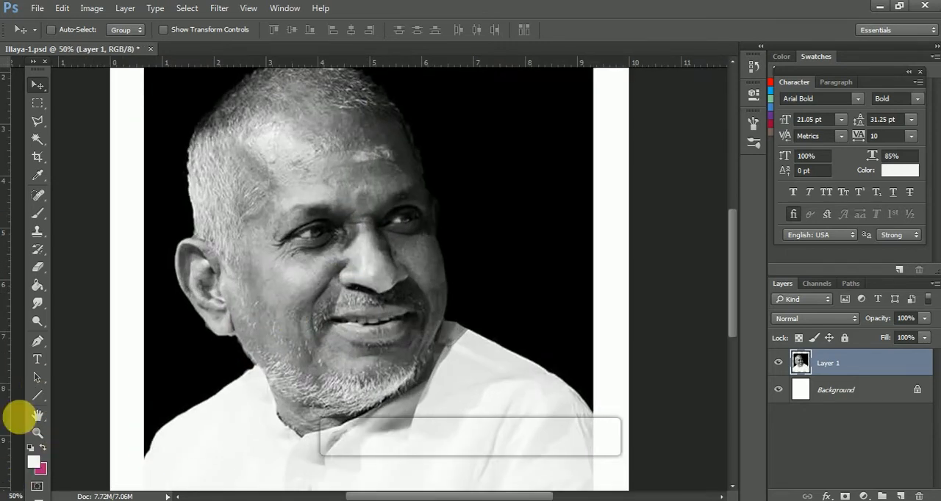
left_click(38, 340)
left_click(78, 340)
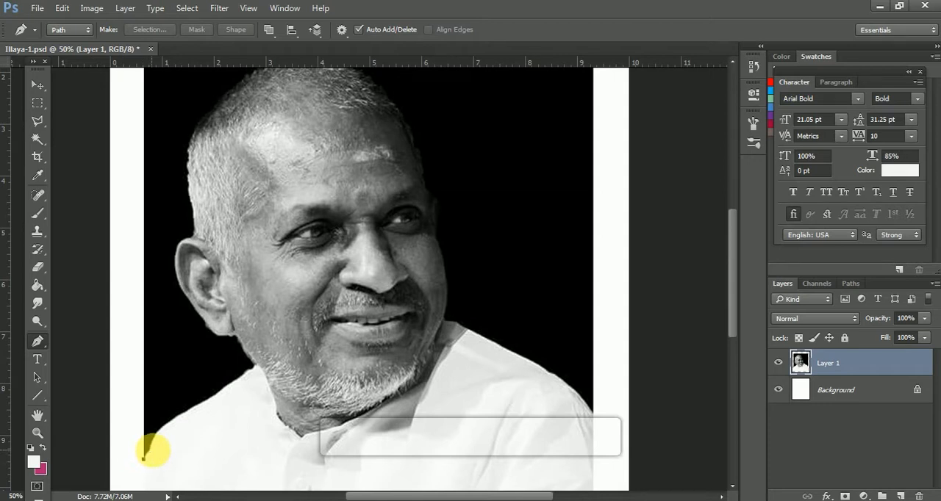
left_click(150, 454)
key("ctrl+plus")
key("ctrl+plus")
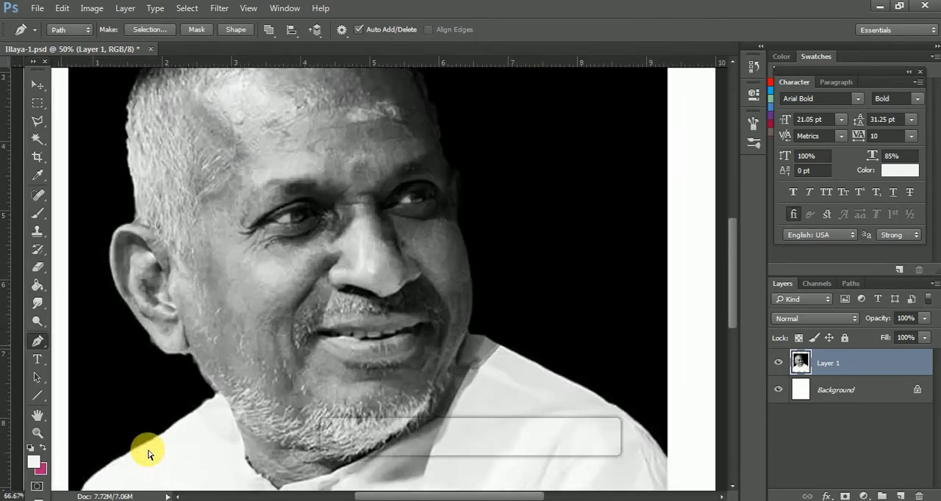
left_click_drag(185, 431, 416, 252)
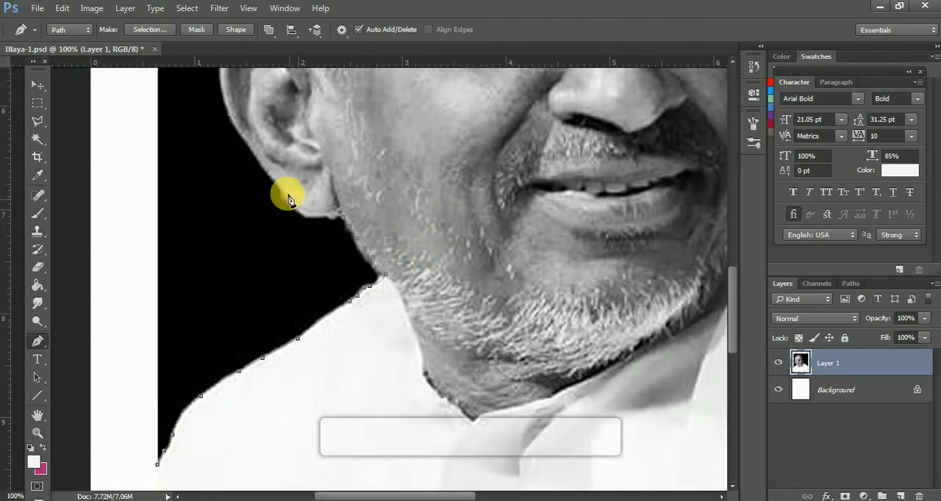
left_click_drag(289, 199, 450, 405)
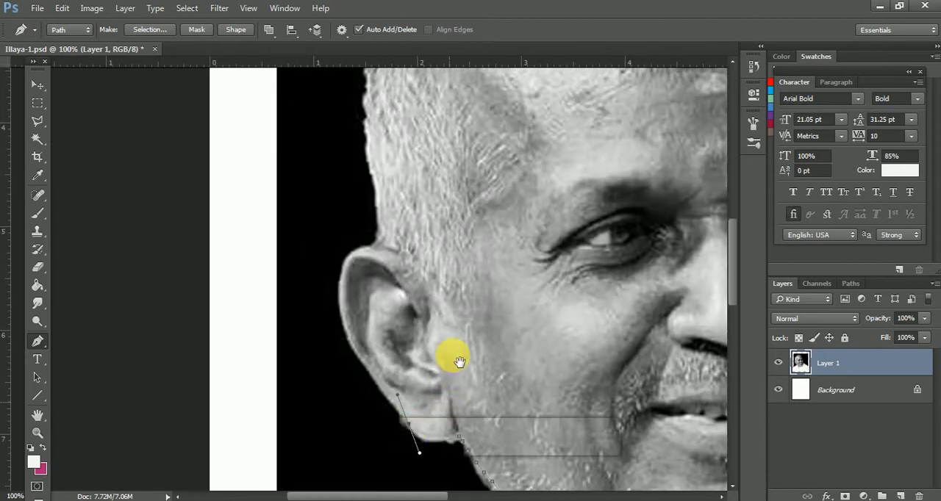
left_click_drag(430, 220, 307, 354)
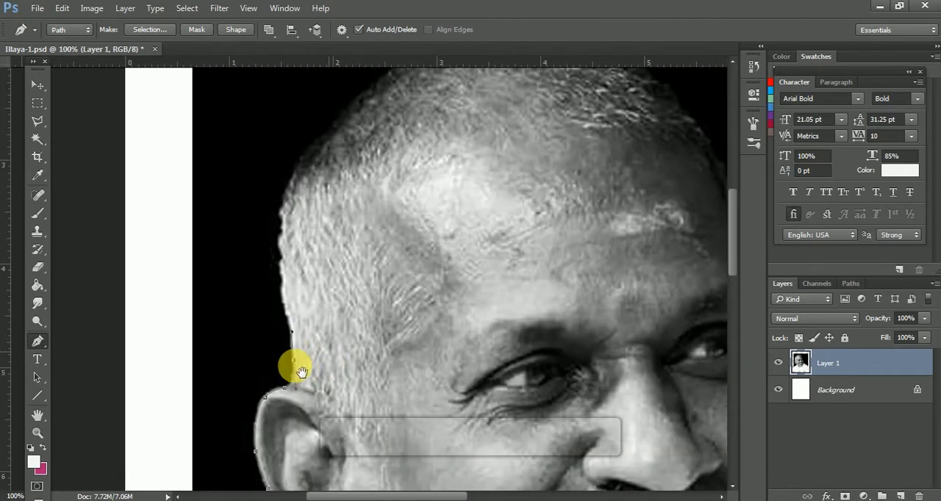
Continue the path over the head, down the face and right shoulder, and close it outside the photo around the black background.
left_click(293, 363)
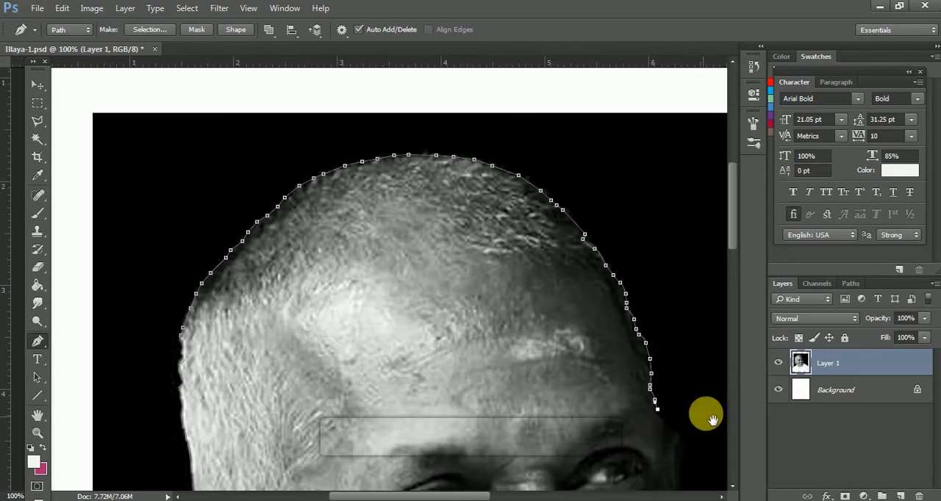
left_click_drag(712, 420, 461, 277)
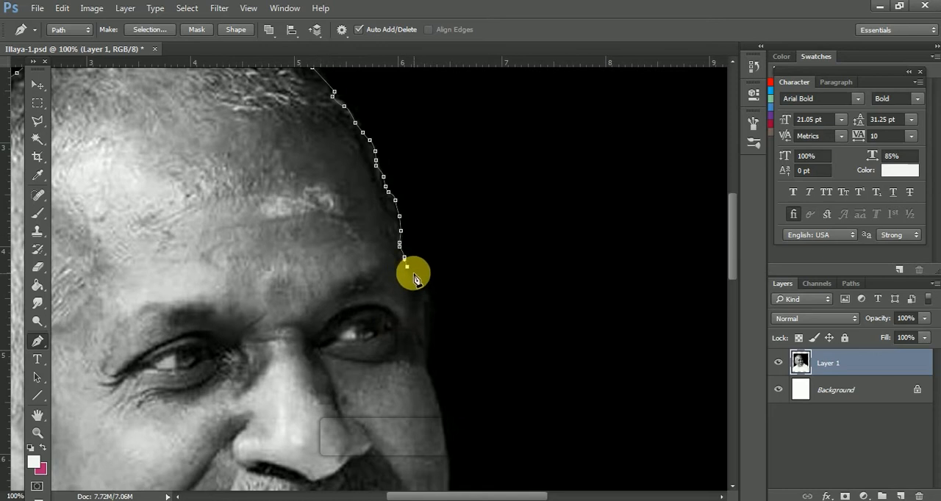
left_click(409, 272)
left_click(419, 286)
left_click_drag(432, 308, 430, 347)
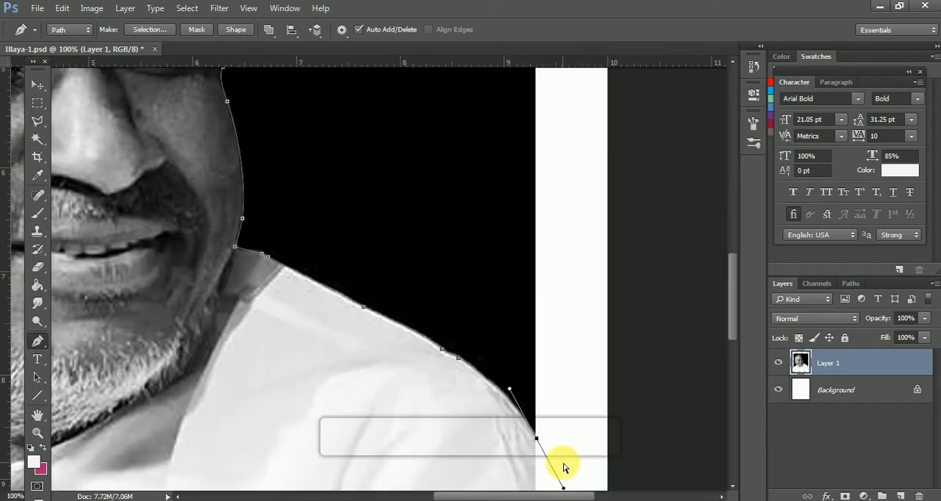
key("ctrl+0")
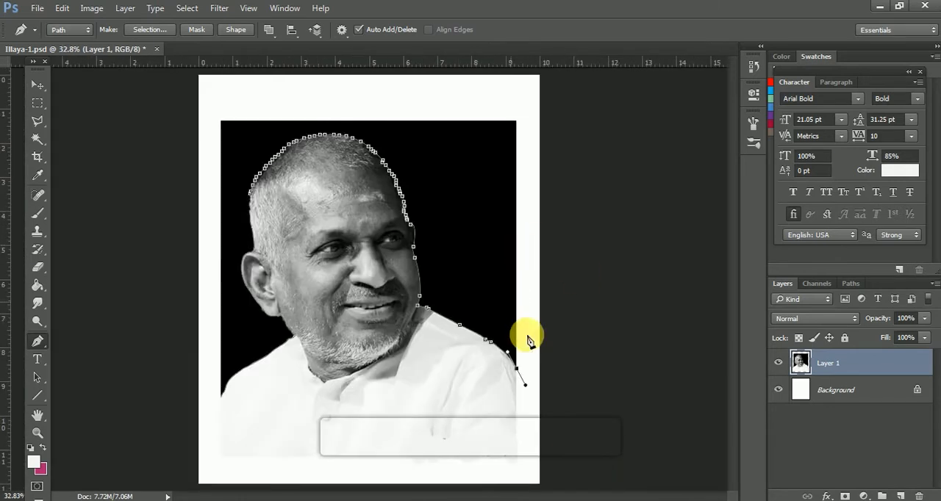
left_click(205, 106)
left_click(211, 402)
Convert the closed path to a selection, delete the black background from the portrait layer, and deselect.
right_click(231, 346)
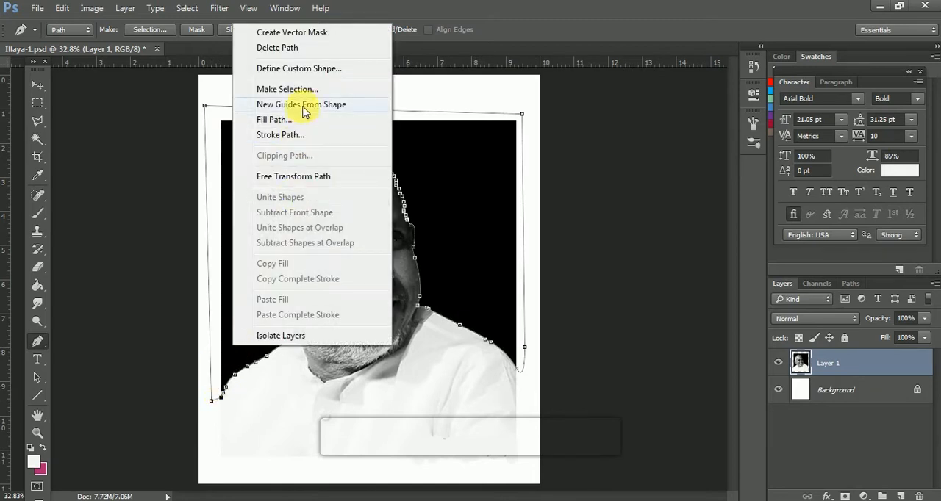
left_click(290, 87)
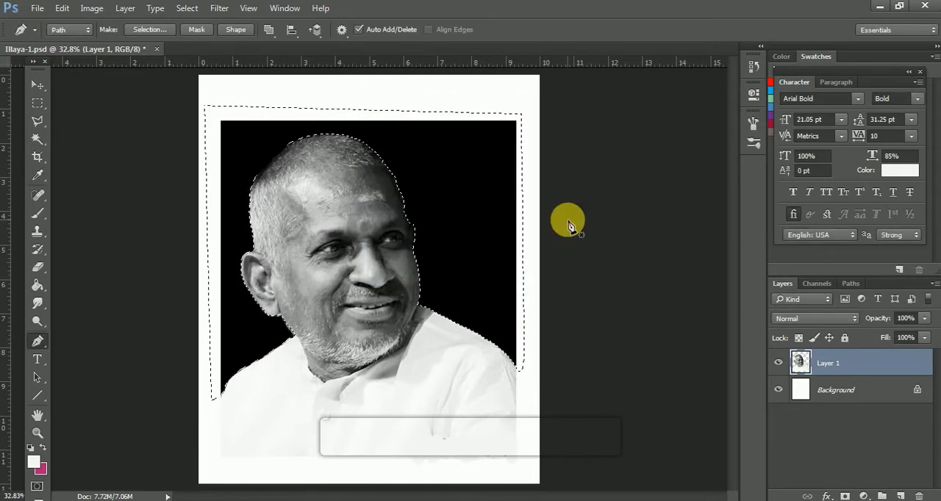
key("Delete")
key("ctrl+d")
key("v")
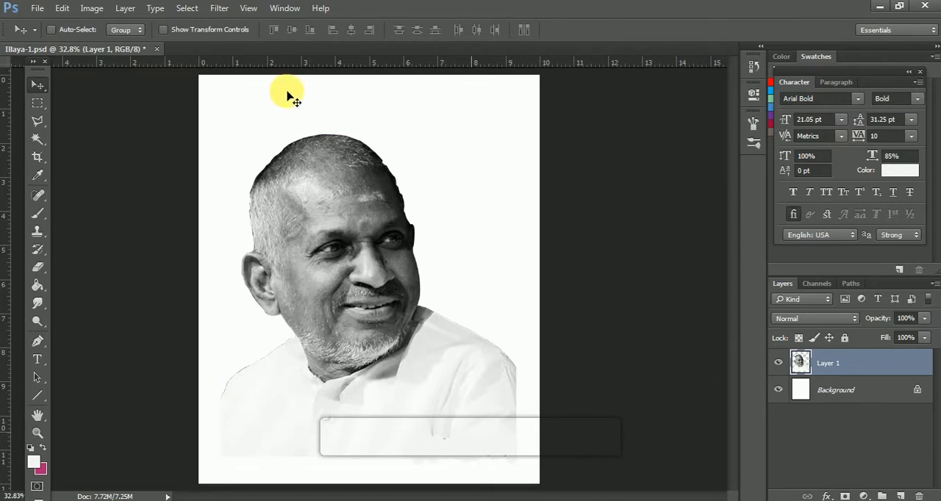
left_click(92, 8)
mouse_move(110, 42)
left_click(350, 61)
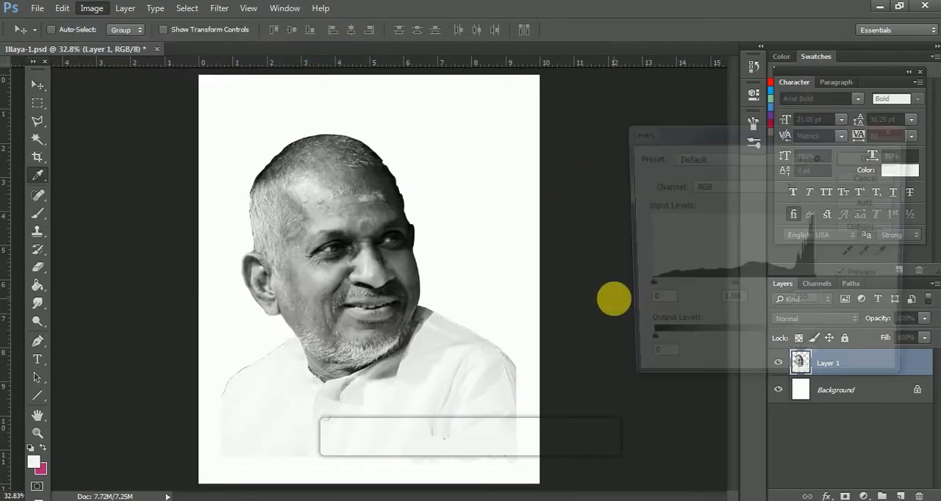
left_click_drag(643, 287, 650, 288)
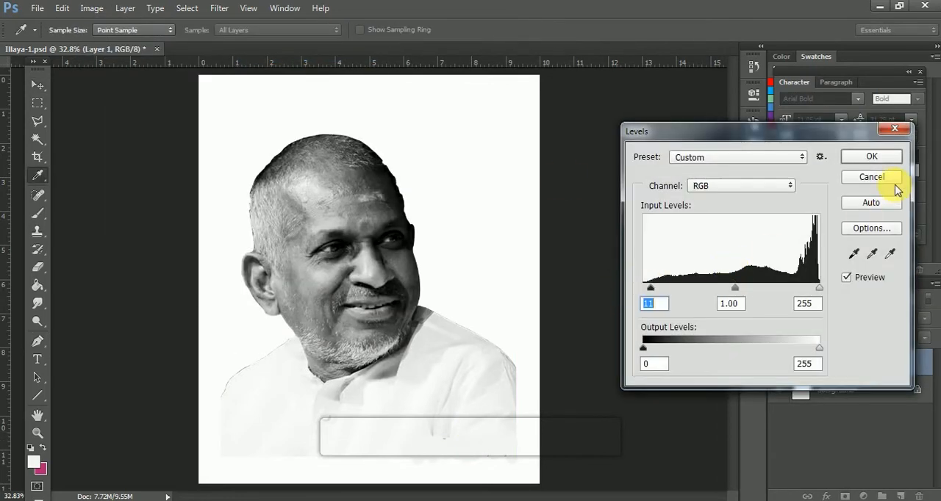
left_click(896, 186)
Duplicate Layer 1 under the name Layer 1 copy and rename the lower portrait layer to "original".
right_click(877, 361)
left_click(757, 143)
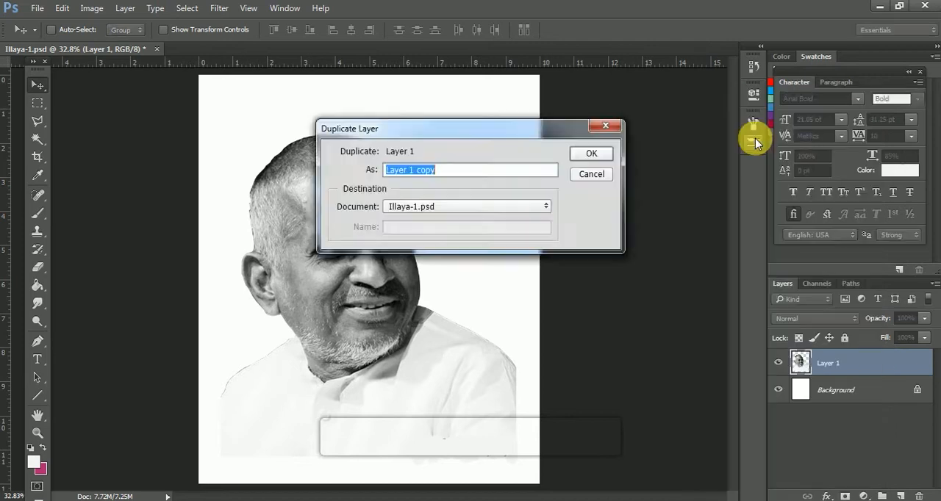
key("Return")
left_click(831, 396)
double_click(831, 396)
type("origin")
type("nal")
key("Return")
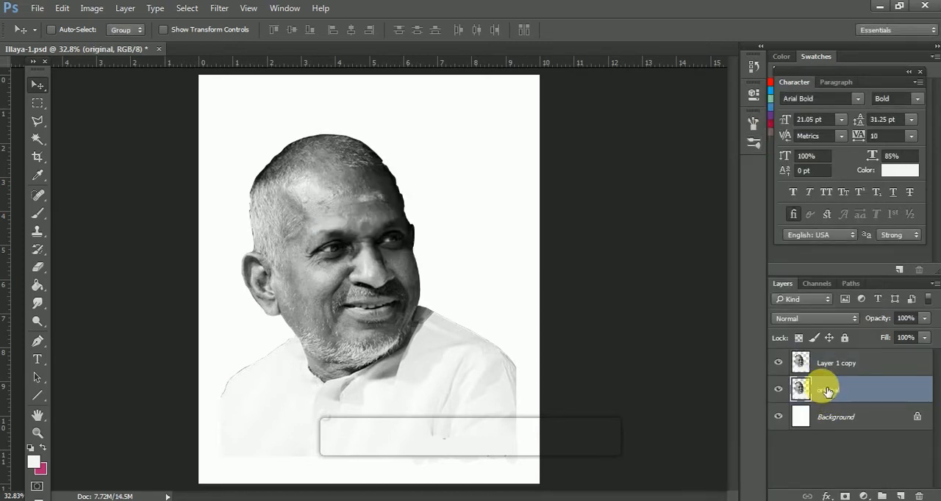
Apply a Levels adjustment to Layer 1 copy with the black input at 11 and the midtones at 1.05.
left_click(834, 366)
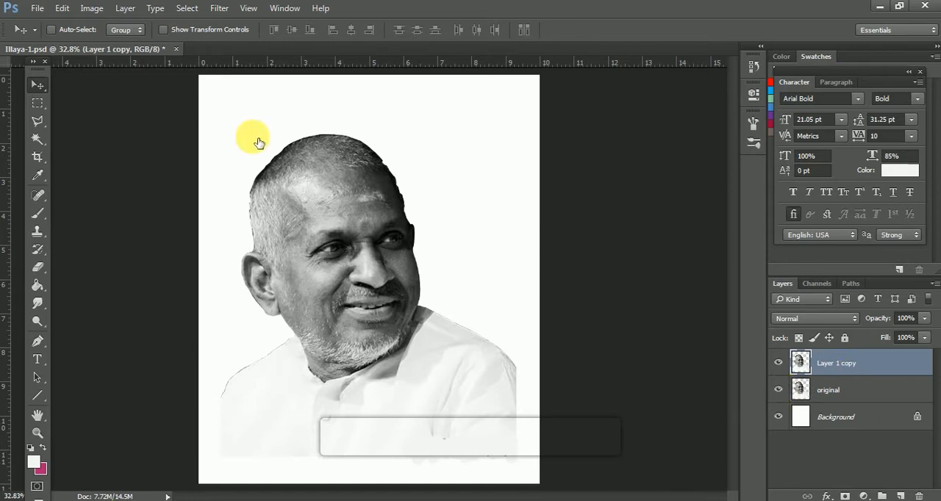
left_click(88, 7)
mouse_move(185, 46)
left_click(264, 53)
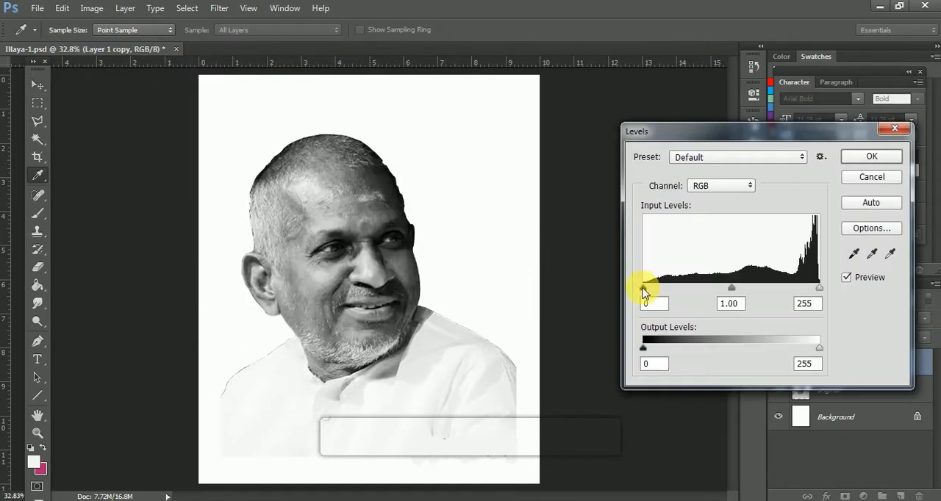
left_click_drag(735, 287, 732, 287)
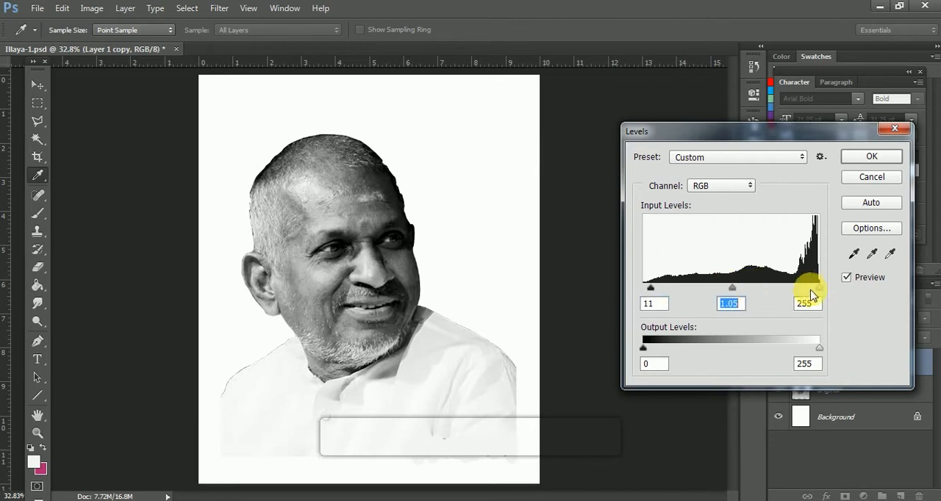
left_click(871, 157)
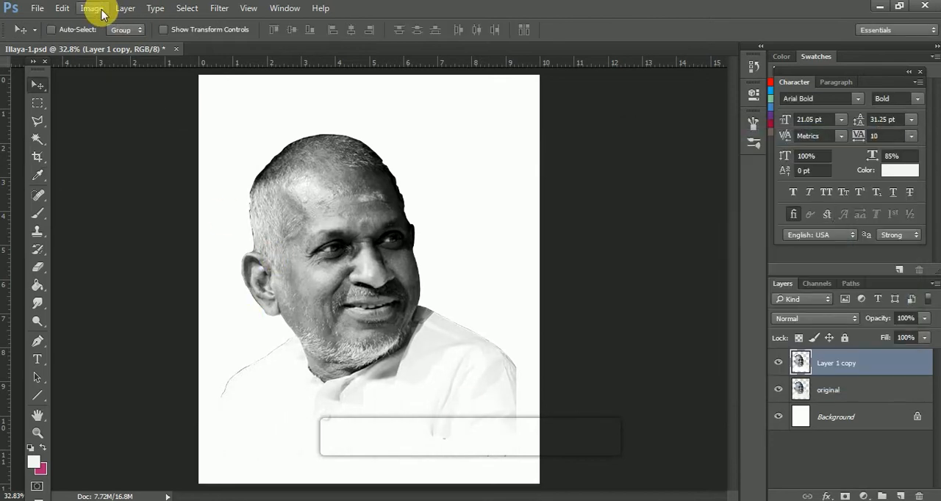
Adjust the dark tones of Layer 1 copy with Curves.
left_click(92, 7)
mouse_move(113, 43)
left_click(323, 70)
left_click(642, 299)
left_click_drag(641, 300, 657, 306)
left_click(906, 180)
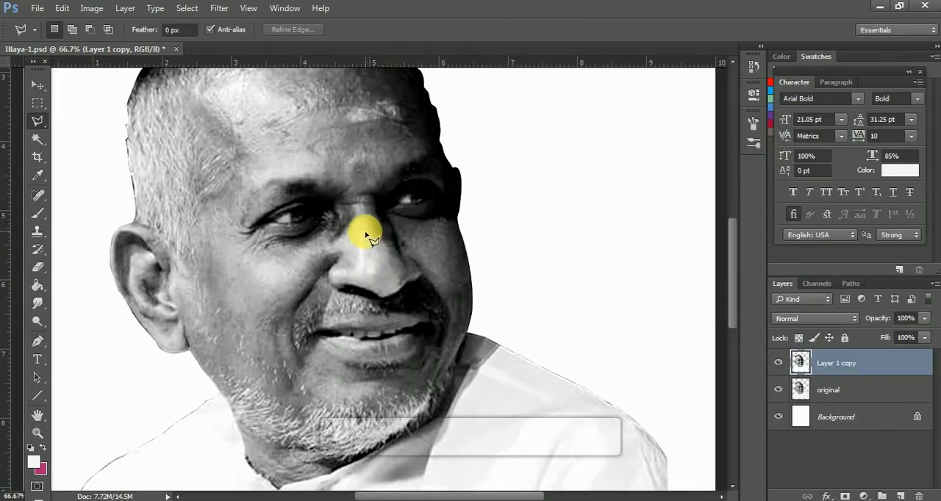
Outline a narrow triangular area on the bridge of the nose with the Polygonal Lasso tool.
right_click(37, 121)
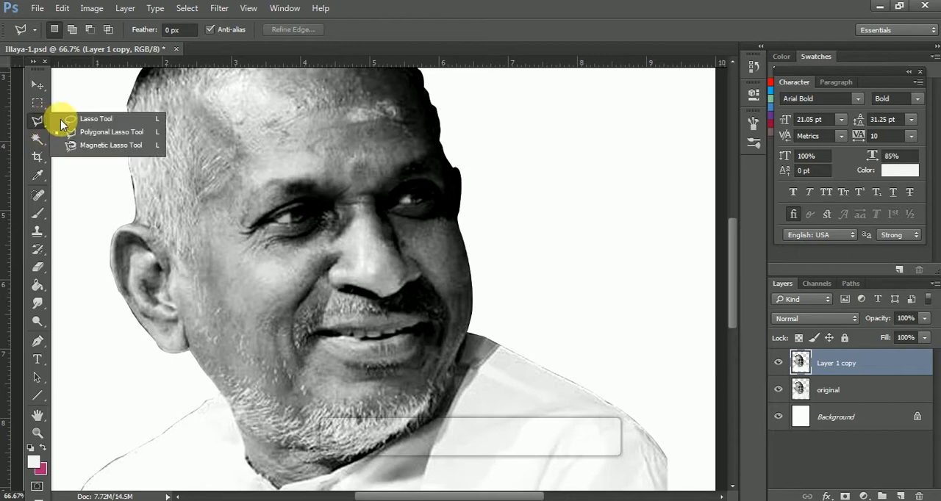
left_click(116, 133)
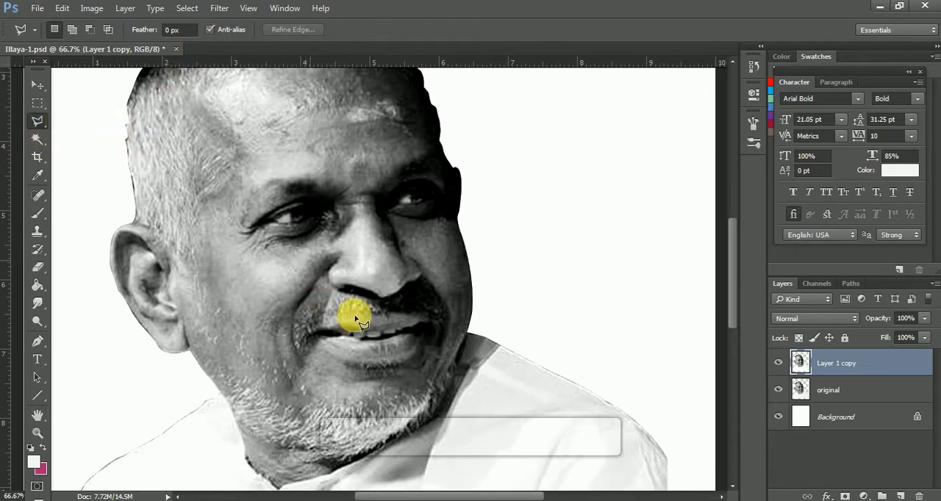
left_click(363, 229)
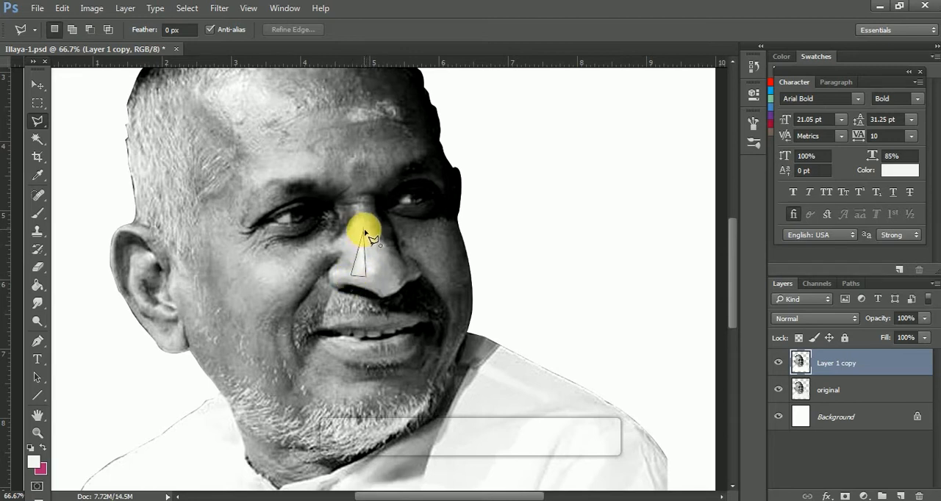
Fill the triangular nose selection with its average tone using the Average blur filter, and deselect.
left_click(219, 8)
mouse_move(273, 160)
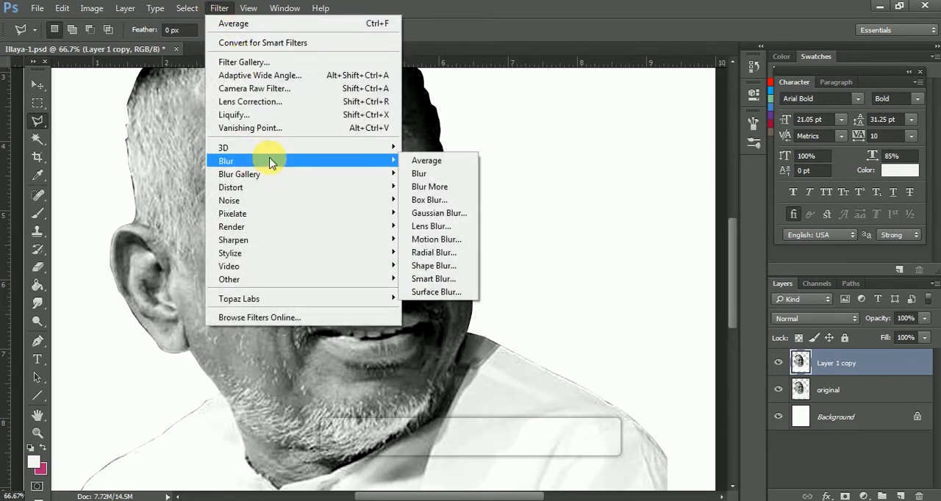
left_click(436, 166)
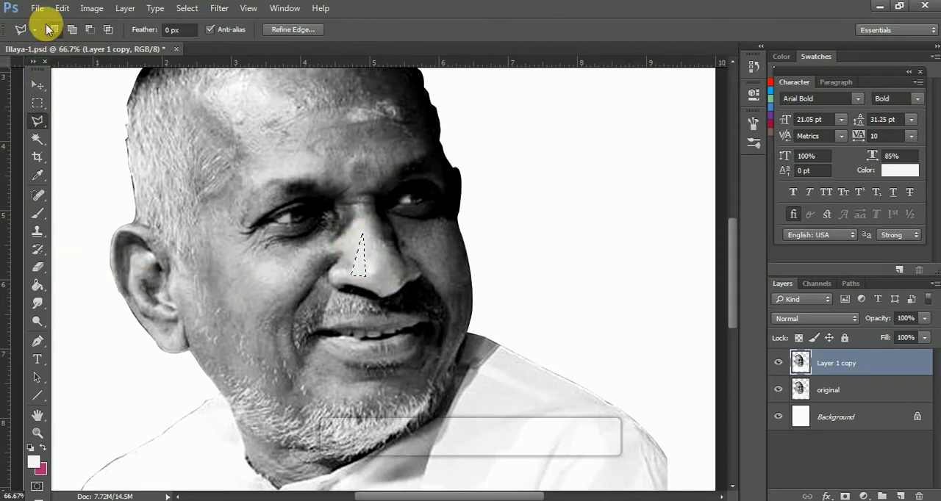
key("ctrl+d")
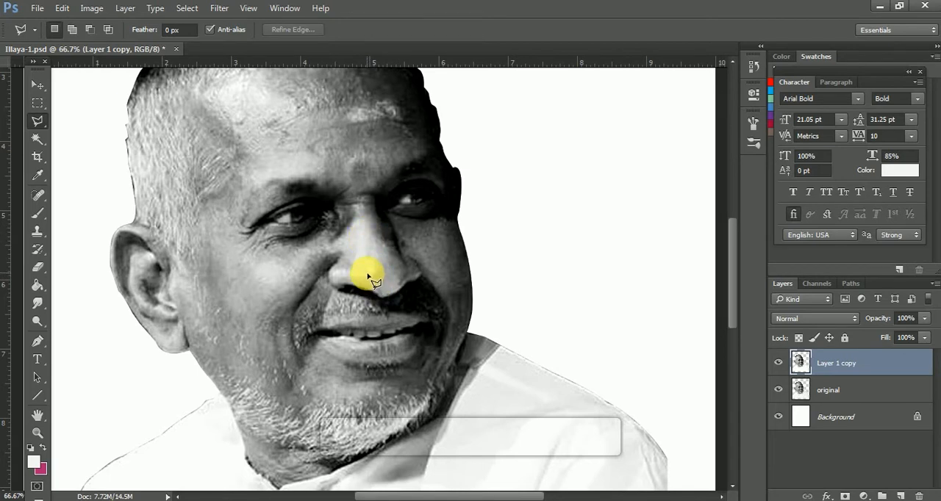
Outline a second narrow facet beside the first on the nose bridge, fill it with its average tone using Average blur, and deselect.
left_click(366, 272)
left_click(379, 260)
left_click(219, 8)
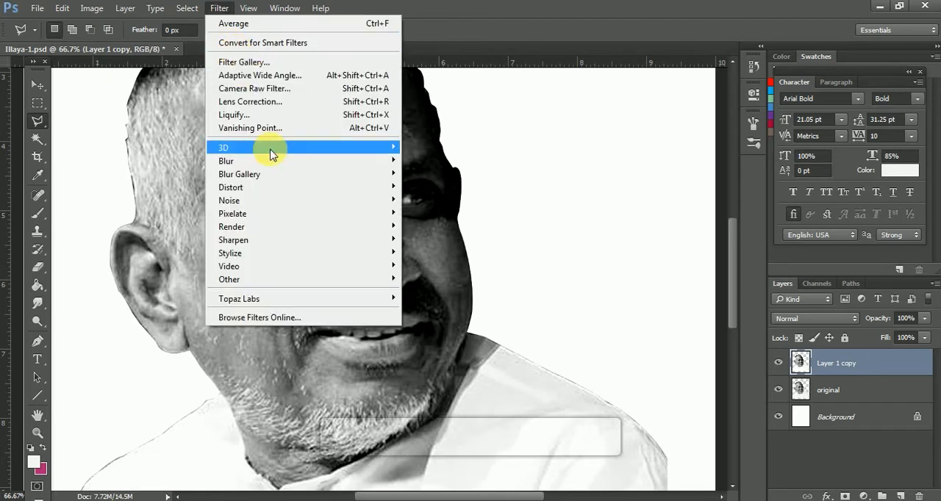
mouse_move(270, 161)
left_click(427, 161)
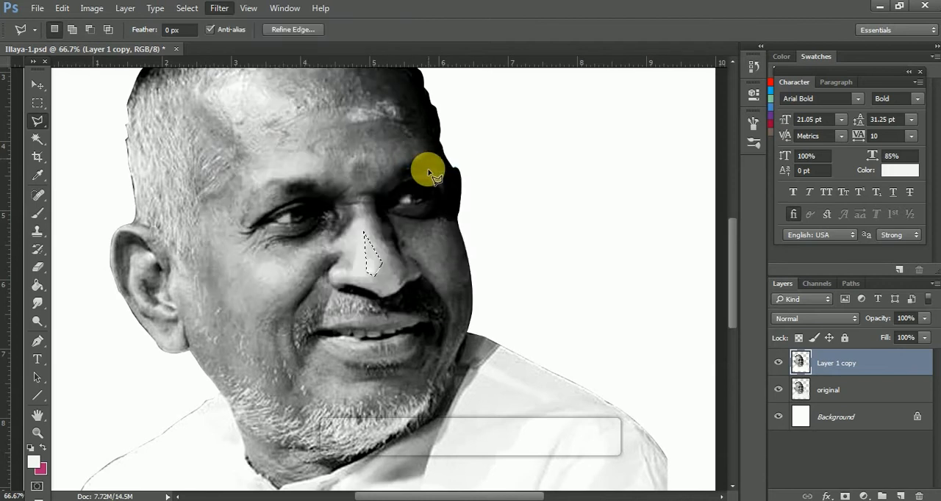
key("ctrl+d")
key("ctrl+plus")
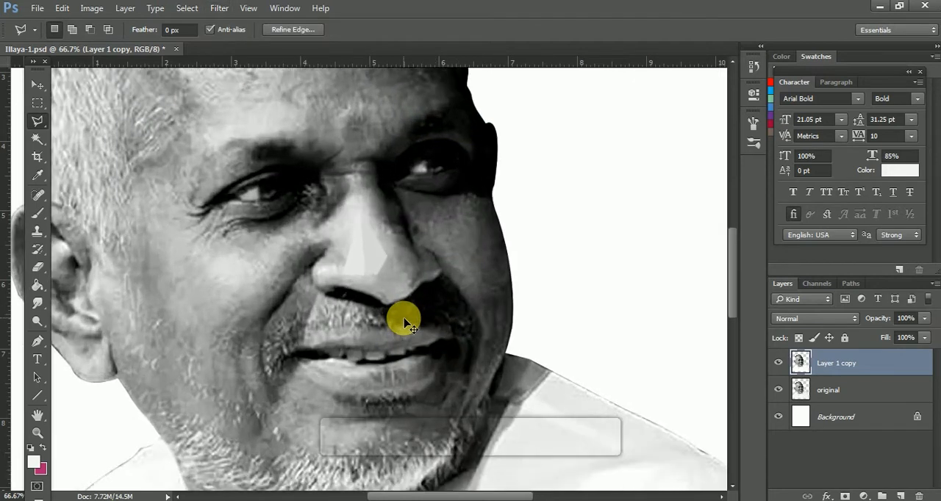
key("ctrl+plus")
key("ctrl+shift+d")
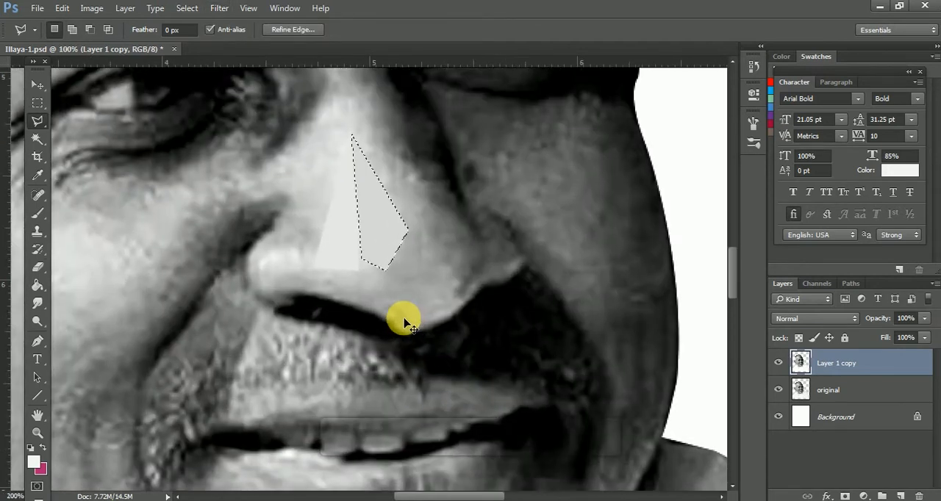
key("ctrl+d")
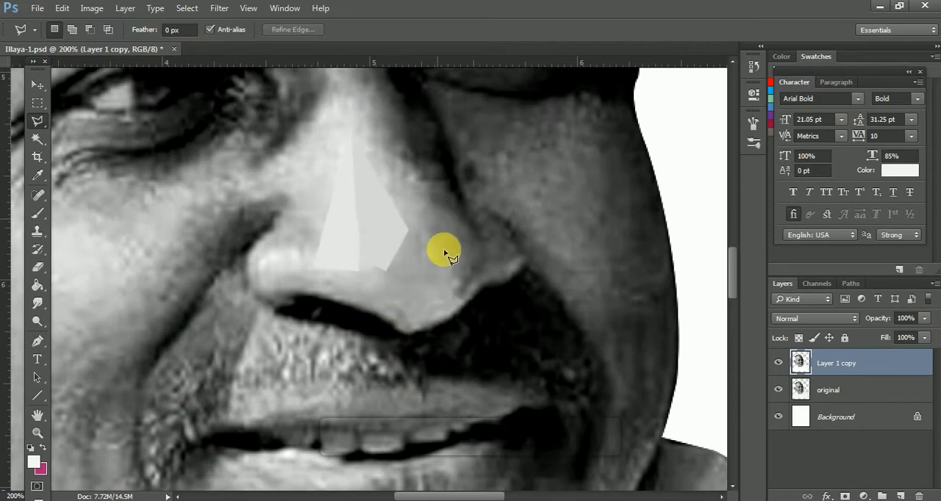
Outline a four-sided facet at the nose tip below the bright facets, apply Average blur to it, and deselect.
left_click(407, 232)
left_click(385, 273)
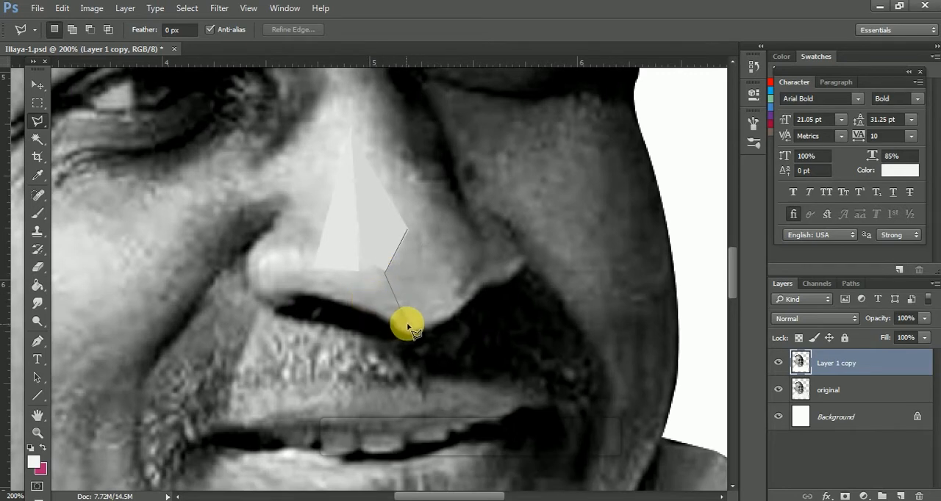
left_click(402, 307)
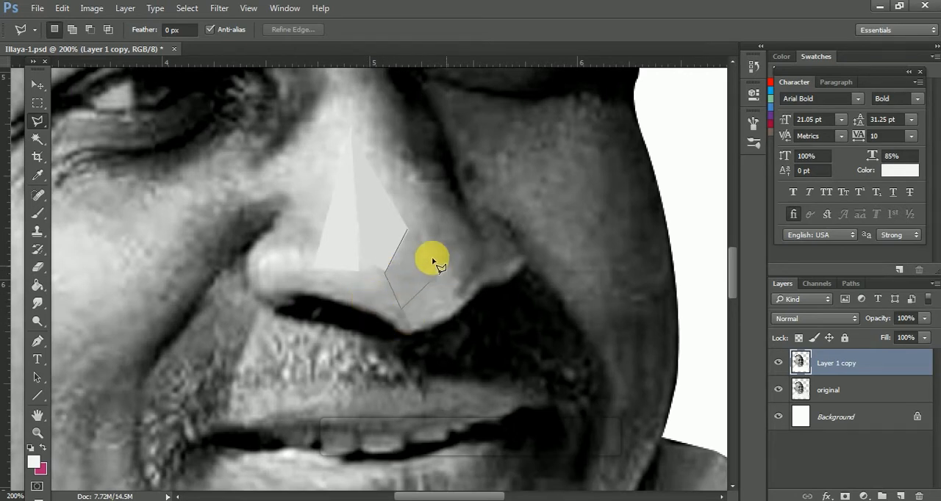
left_click(444, 268)
left_click(409, 234)
left_click(219, 8)
mouse_move(307, 164)
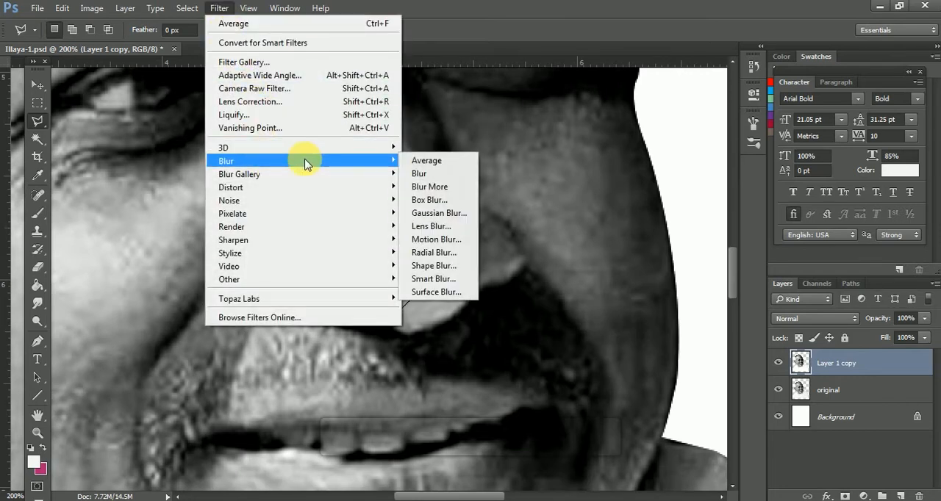
left_click(432, 161)
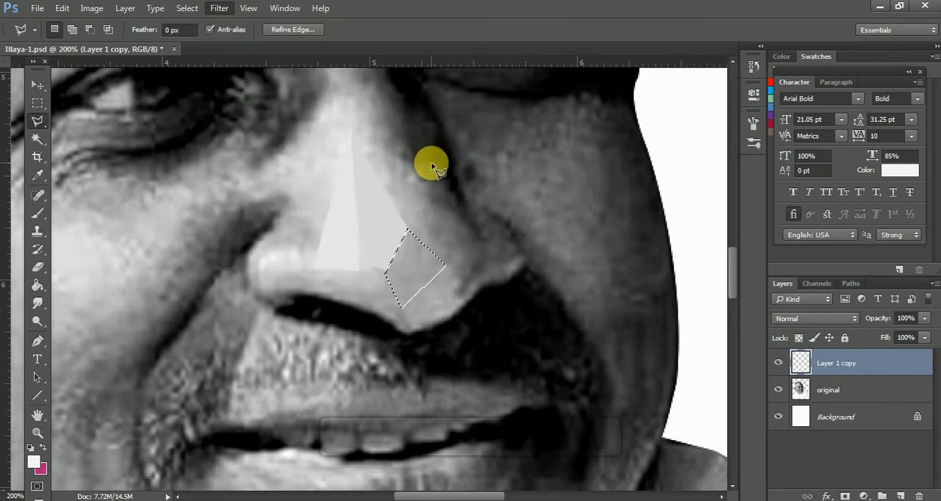
key("ctrl+d")
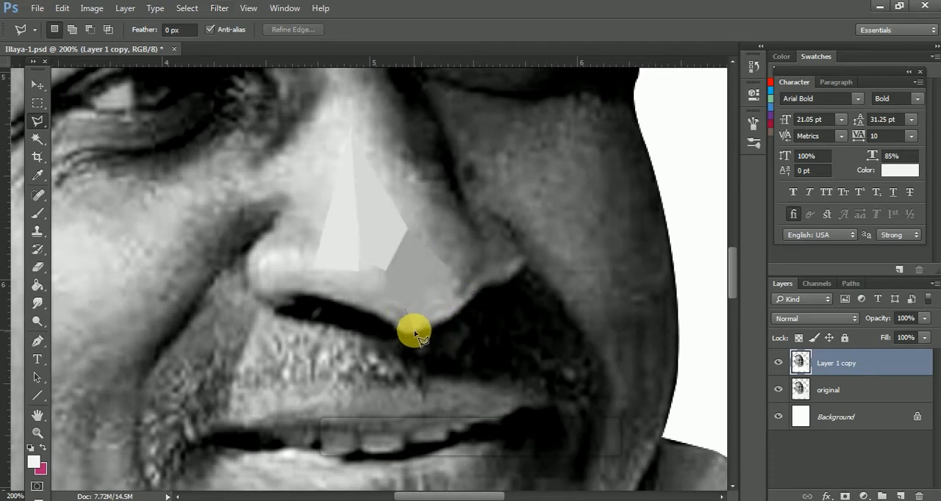
Outline a facet along the lower rounded edge of the nose tip, average its tone with Average blur, and deselect.
left_click(413, 330)
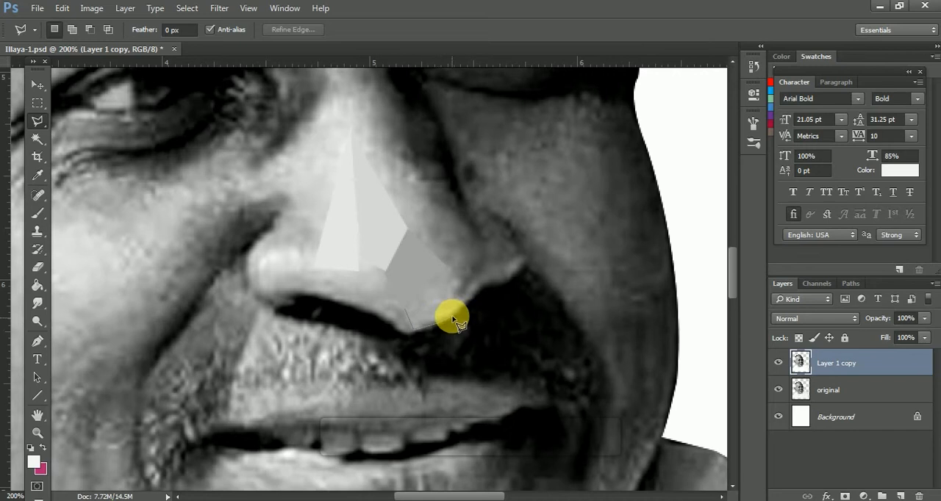
left_click(452, 317)
left_click(484, 285)
left_click(447, 265)
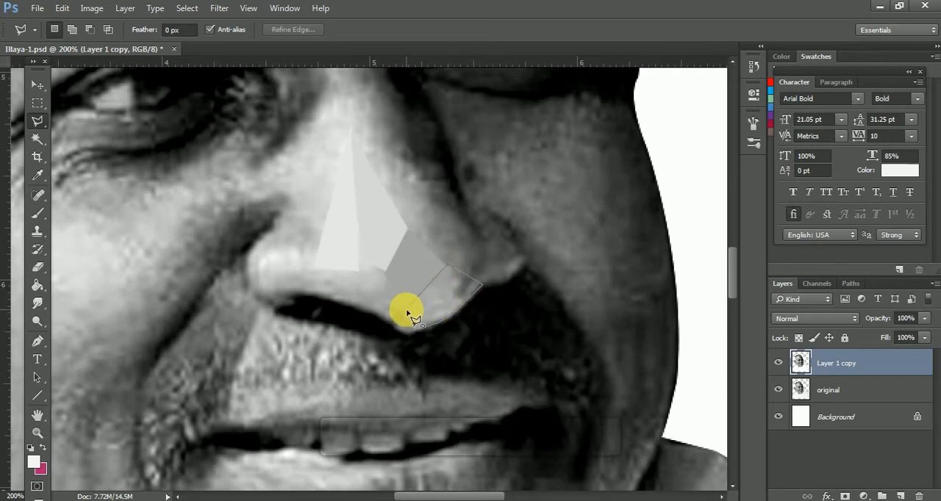
left_click(409, 314)
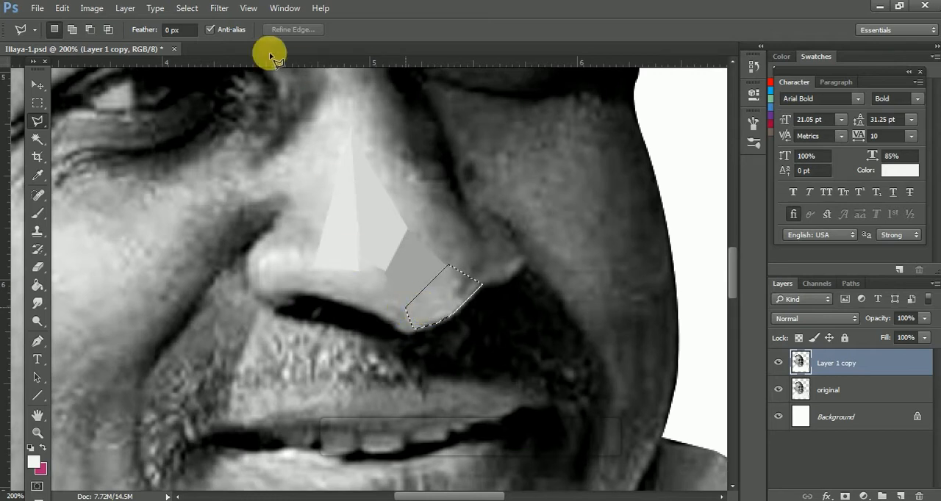
left_click(222, 10)
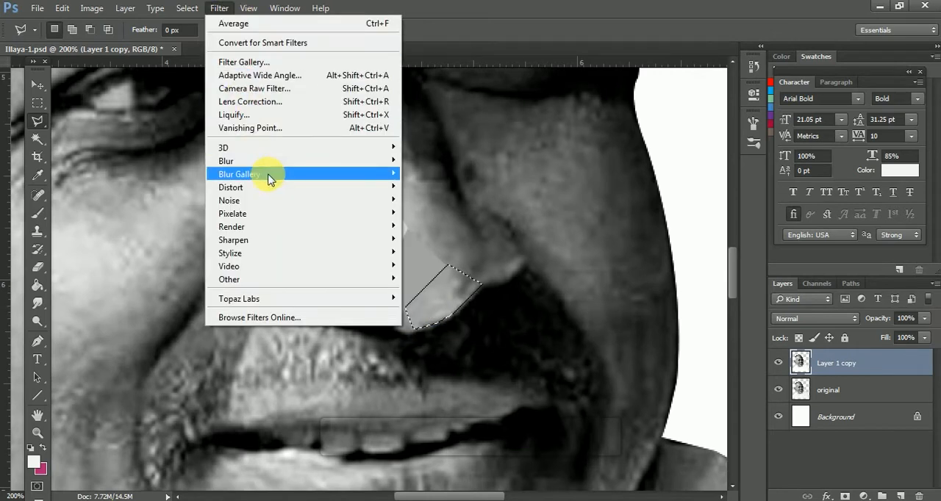
mouse_move(273, 162)
left_click(434, 161)
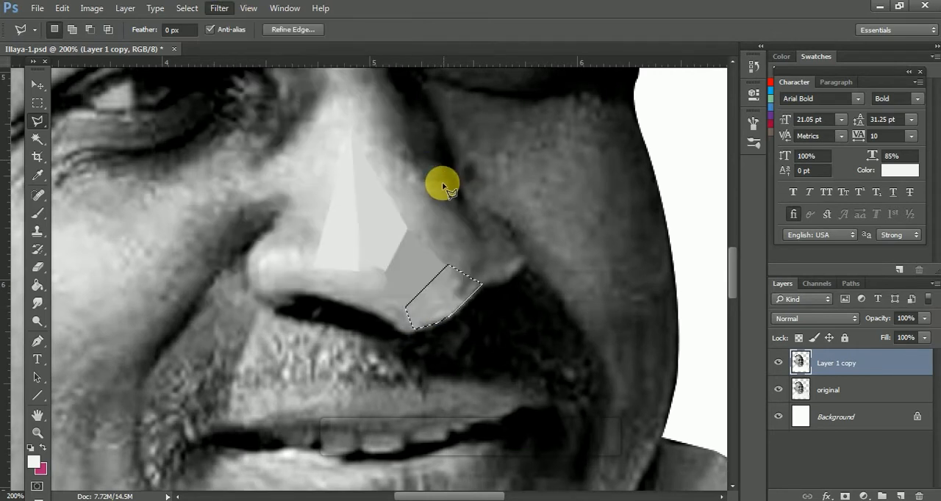
key("ctrl+d")
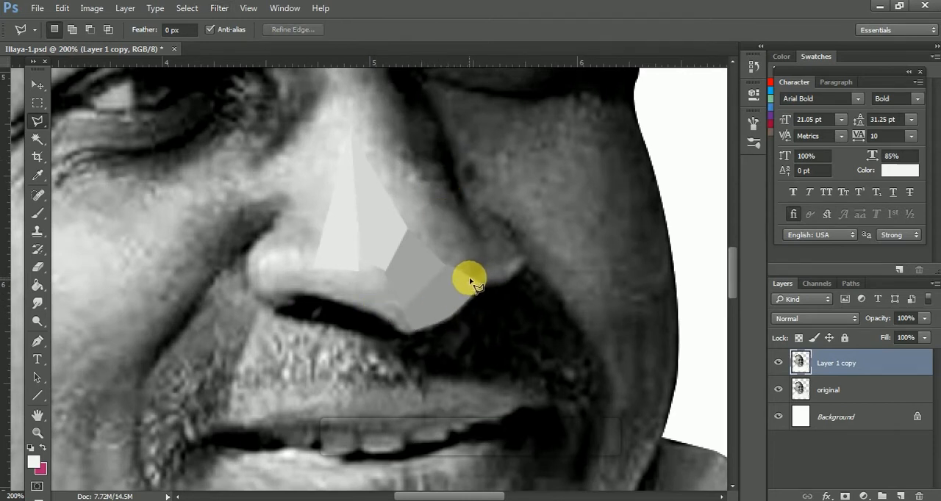
Outline a large facet on the shaded side of the nose, between the tip and the far nostril, and apply Average blur.
left_click(472, 270)
left_click(485, 255)
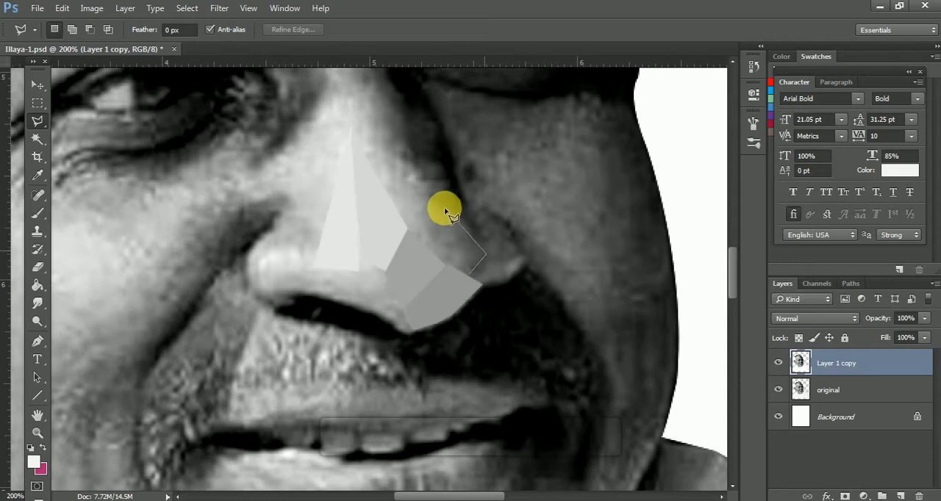
left_click(430, 200)
double_click(441, 254)
left_click(476, 283)
left_click(486, 263)
left_click(479, 237)
left_click(433, 202)
left_click(443, 264)
left_click(219, 9)
mouse_move(294, 158)
left_click(421, 160)
Outline a small facet along the lower edge of the far nostril and fill it with its average tone.
left_click(476, 283)
left_click(487, 259)
left_click(524, 258)
left_click(510, 280)
left_click(485, 287)
left_click(478, 284)
left_click(219, 9)
mouse_move(294, 160)
left_click(421, 160)
Outline the dark upper part of the far nostril as a facet and apply Average blur.
left_click(485, 260)
left_click(521, 255)
left_click(512, 224)
left_click(469, 205)
left_click(486, 261)
left_click(219, 8)
mouse_move(294, 160)
left_click(421, 160)
Outline a long facet down the shaded side of the nose from the bridge to the tip, apply Average blur, and deselect.
left_click(441, 261)
left_click(432, 197)
left_click(414, 167)
left_click(358, 137)
left_click(402, 224)
left_click(441, 260)
left_click(219, 9)
mouse_move(294, 160)
left_click(421, 160)
key("ctrl+d")
Outline a small triangle at the lowest point of the nose tip, average its tone, and deselect.
left_click(418, 333)
left_click(396, 328)
left_click(401, 308)
left_click(441, 162)
key("ctrl+d")
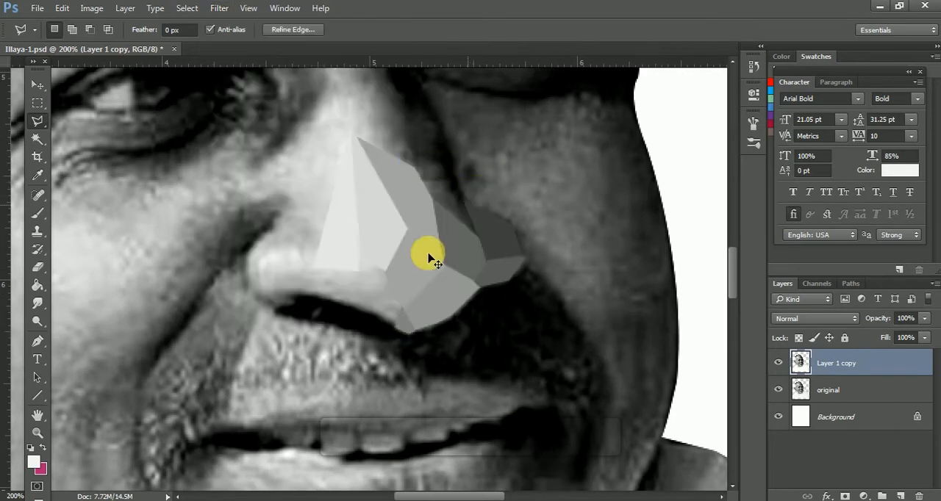
Outline two adjoining facets on the underside of the nose, from the tip toward the near nostril, and average each one.
double_click(398, 327)
left_click(219, 8)
mouse_move(378, 160)
left_click(437, 161)
double_click(367, 314)
left_click(219, 8)
mouse_move(225, 157)
left_click(441, 160)
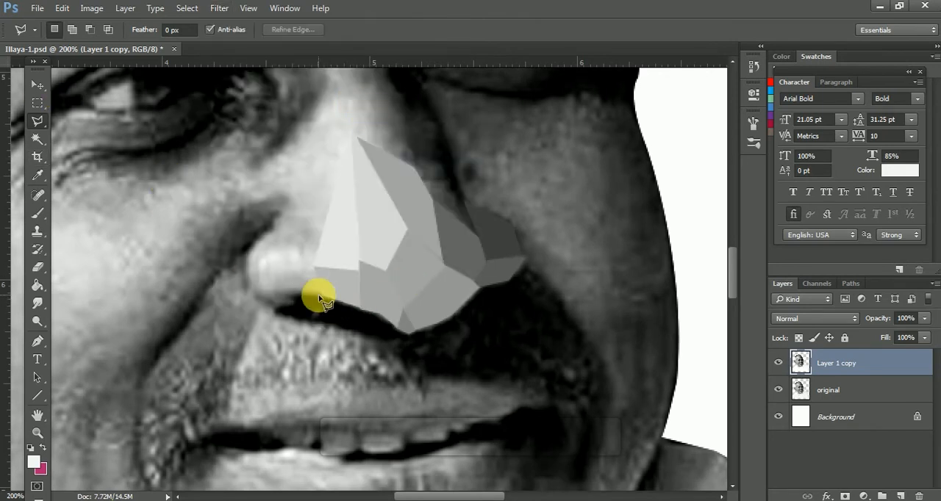
Continue the averaged facets along the underside of the nose up to the near nostril, deselecting after each fill.
left_click(219, 8)
mouse_move(225, 157)
left_click(441, 160)
key("ctrl+d")
left_click(219, 8)
left_click(440, 161)
key("ctrl+d")
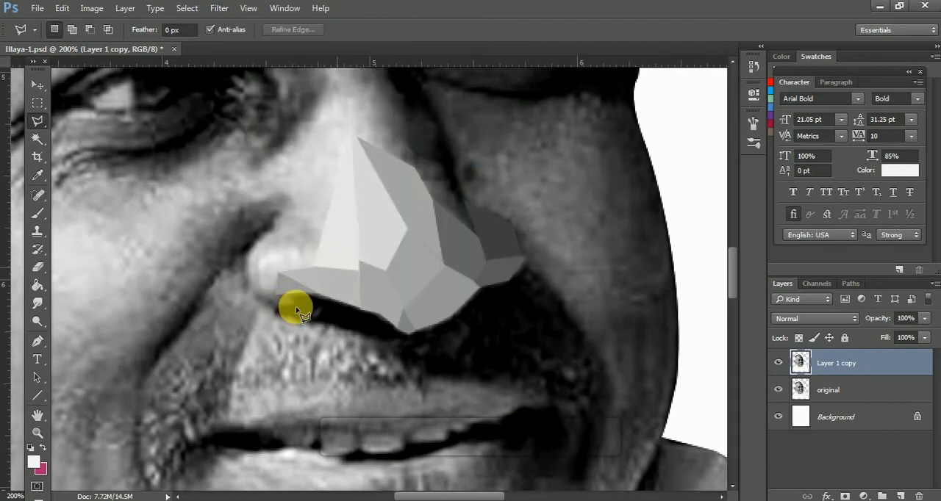
Fill a small dark facet at the bottom edge of the near nostril with its average tone and deselect.
left_click(219, 8)
mouse_move(225, 157)
left_click(440, 161)
key("ctrl+d")
Outline a bright facet on the front of the near nostril, apply Average blur, and deselect.
left_click(259, 289)
left_click(259, 261)
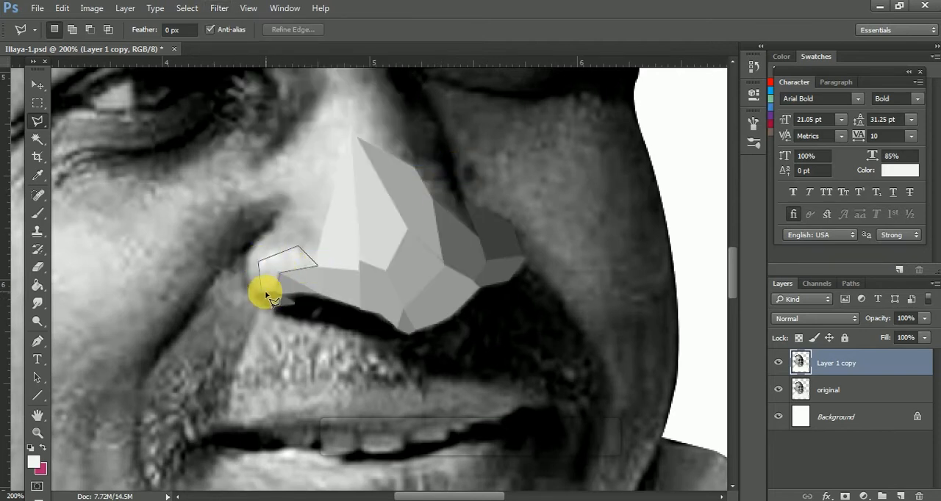
left_click(219, 8)
mouse_move(225, 157)
left_click(441, 160)
key("ctrl+d")
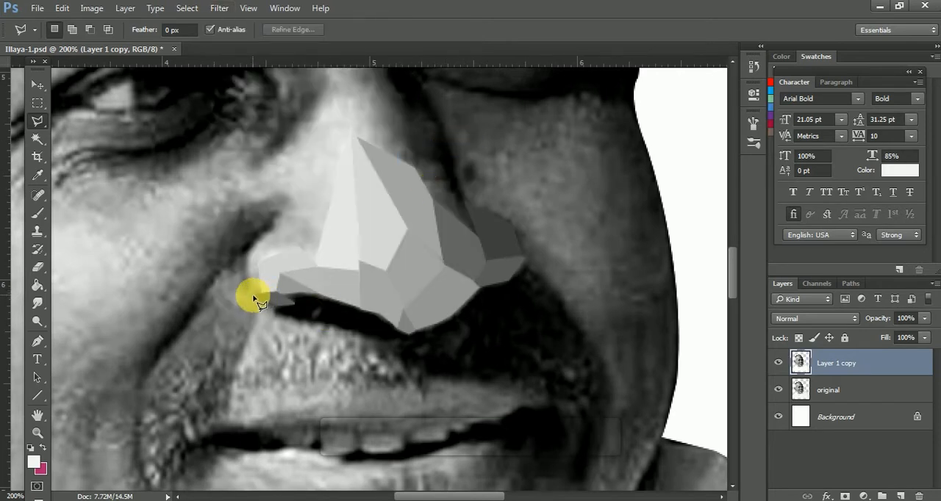
Average a narrow facet on the outer edge of the near nostril and another across its top, deselecting after each.
left_click(224, 8)
mouse_move(228, 157)
left_click(441, 161)
key("ctrl+d")
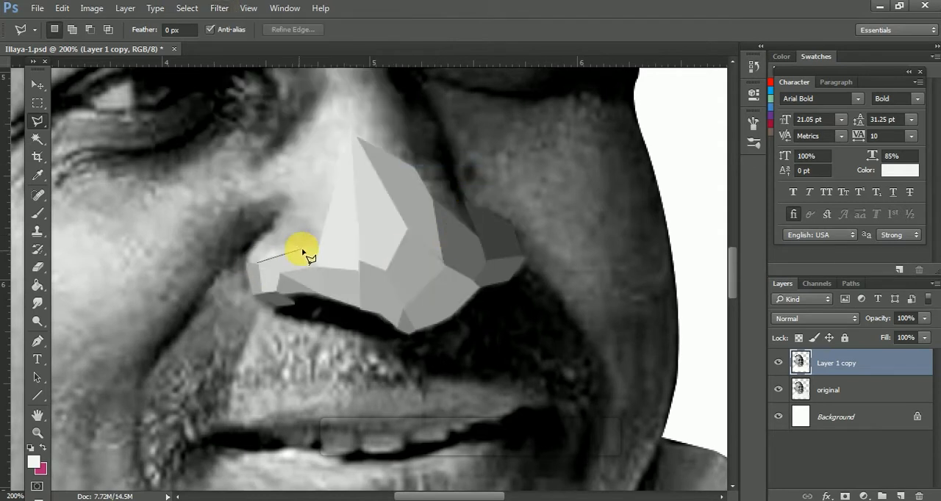
left_click(219, 8)
mouse_move(225, 157)
left_click(441, 160)
key("ctrl+d")
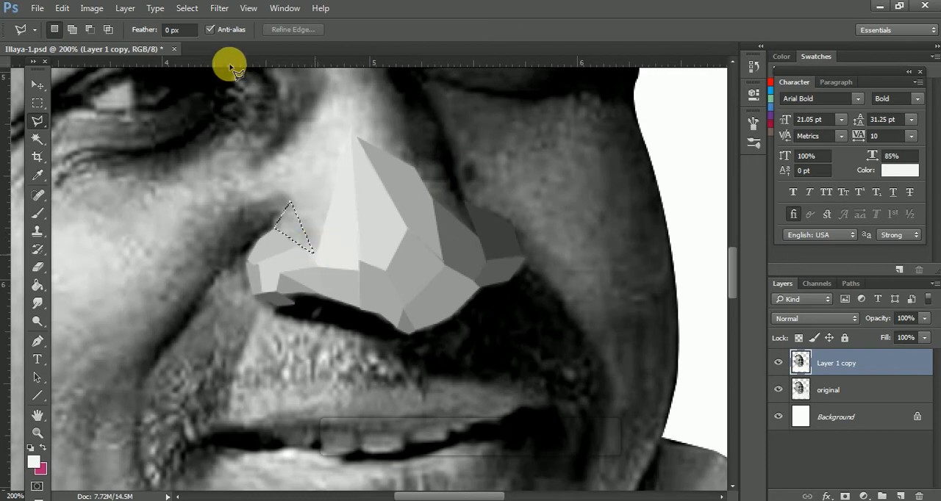
Outline two adjoining triangles just above the near nostril and average the tone of each.
left_click(315, 247)
left_click(219, 8)
left_click(441, 161)
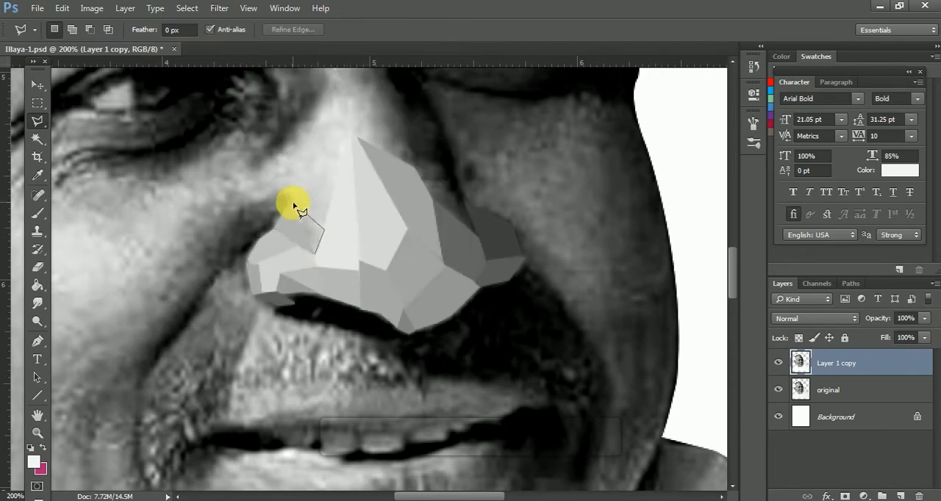
left_click(219, 8)
mouse_move(225, 157)
left_click(441, 160)
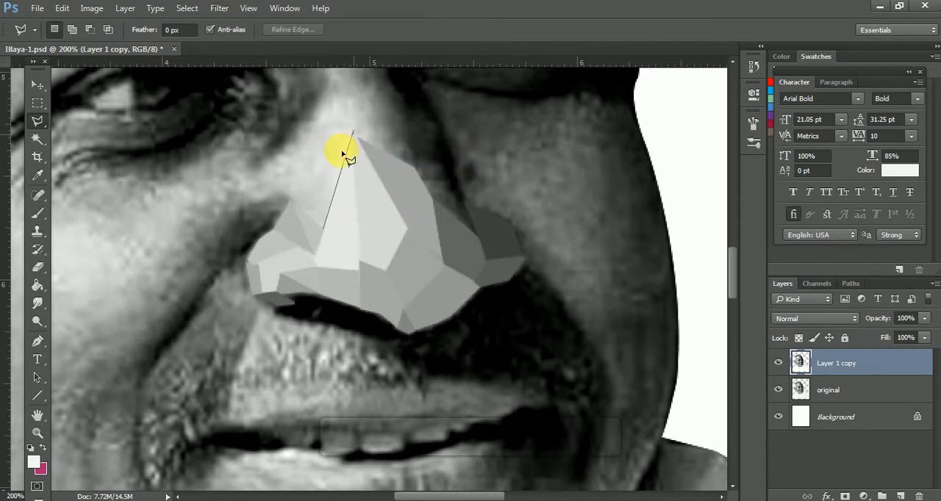
Outline two more facets up the bright flank of the nose above the near nostril and apply Average blur to each.
double_click(329, 190)
left_click(219, 8)
mouse_move(225, 158)
left_click(433, 160)
key("ctrl+d")
left_click(219, 9)
mouse_move(224, 157)
left_click(441, 160)
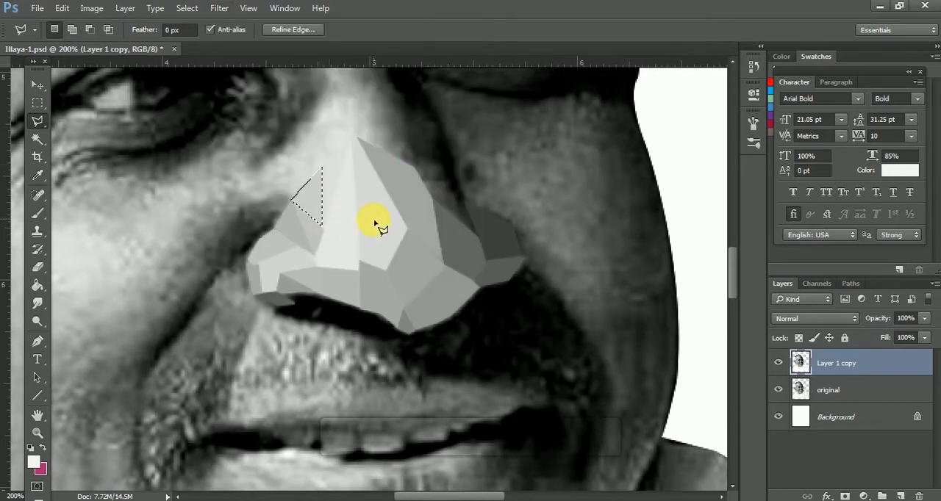
Outline a narrow dark facet along the upper edge of the far nostril and fill it with its average tone.
key("ctrl+minus")
key("ctrl+minus")
key("ctrl+plus")
key("ctrl+plus")
left_click_drag(729, 269, 731, 248)
left_click(437, 353)
left_click(475, 376)
left_click(220, 9)
mouse_move(225, 157)
left_click(441, 160)
Outline a thin dark sliver in the shadow between the nose and the far cheek, and apply Average blur.
left_click(465, 339)
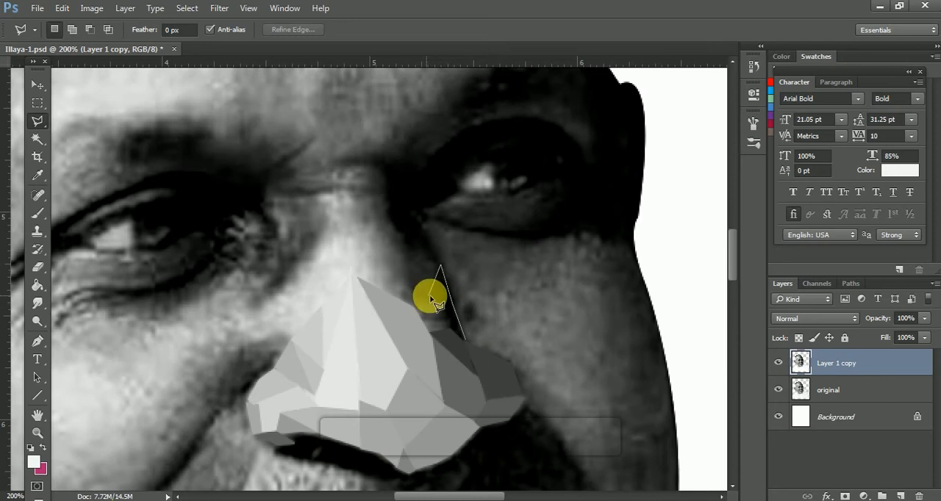
left_click(465, 342)
left_click(220, 9)
mouse_move(232, 159)
left_click(441, 160)
Outline two small facets between the shaded nose facet and the dark sliver, and average each one.
left_click(447, 328)
left_click(433, 333)
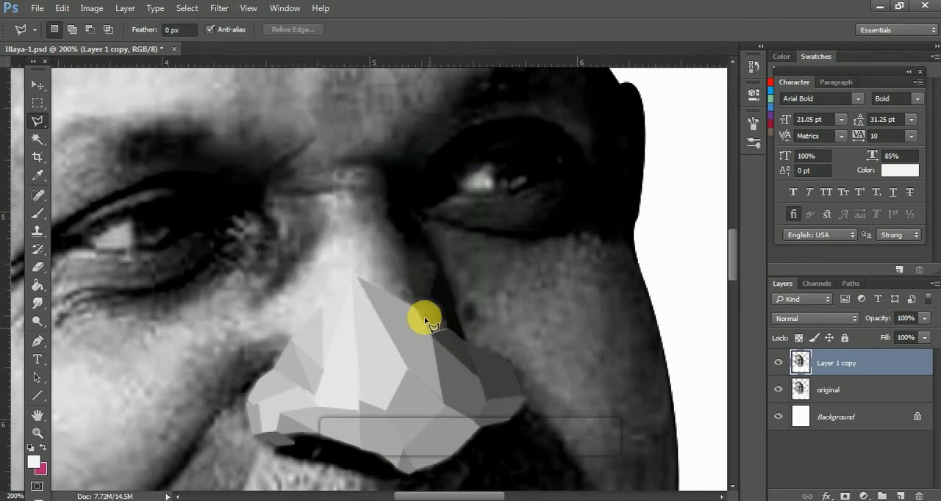
left_click(221, 8)
left_click(441, 160)
left_click(220, 9)
mouse_move(228, 159)
left_click(441, 160)
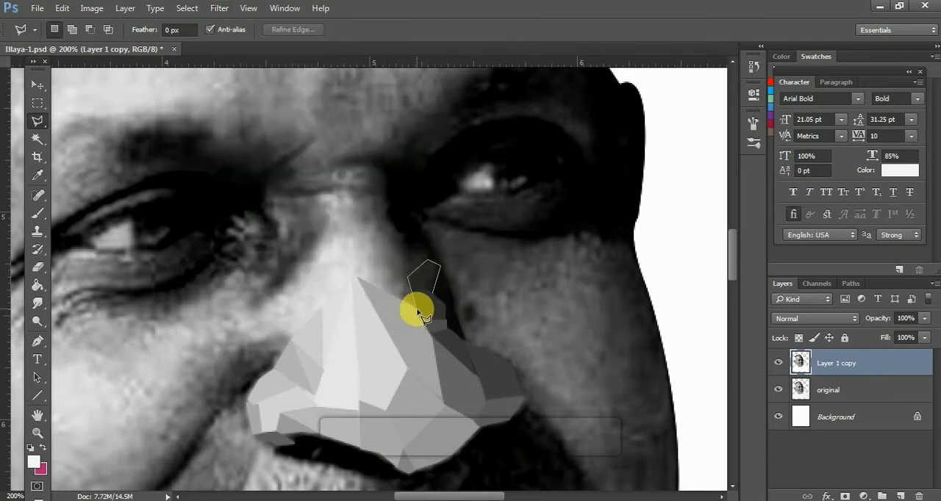
Outline a five-sided dark facet higher on the shaded side of the nose bridge and average its tone.
left_click(220, 9)
mouse_move(272, 167)
left_click(441, 160)
Average a facet below the near eye and the bright cheekbone facet beneath it by reapplying the Average filter.
key("ctrl+minus")
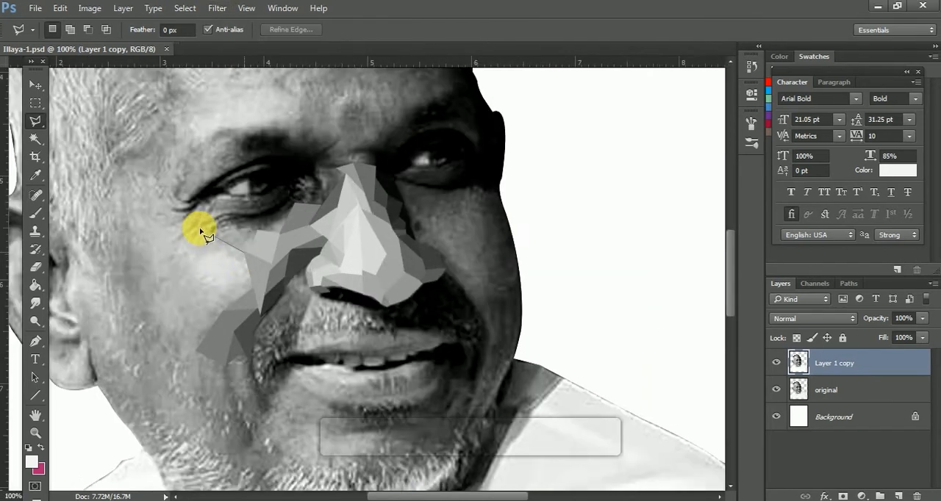
left_click(231, 7)
left_click(233, 22)
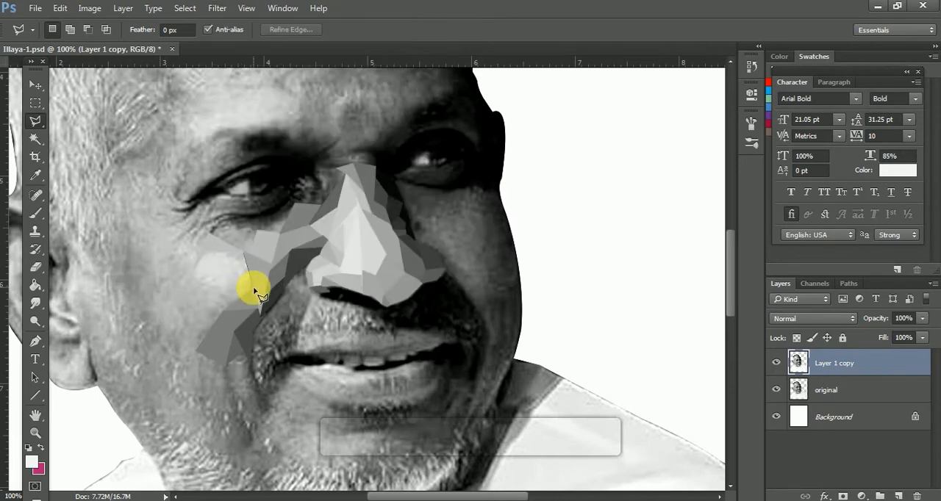
left_click(218, 8)
left_click(233, 22)
Outline a wide facet across the near cheek under the bright cheekbone facet and reapply the Average filter.
left_click(164, 271)
left_click(252, 287)
left_click(222, 10)
left_click(234, 22)
Outline two facets running down the near cheek toward the jaw and reapply the Average filter to each.
left_click(197, 356)
left_click(164, 272)
left_click(222, 10)
left_click(234, 22)
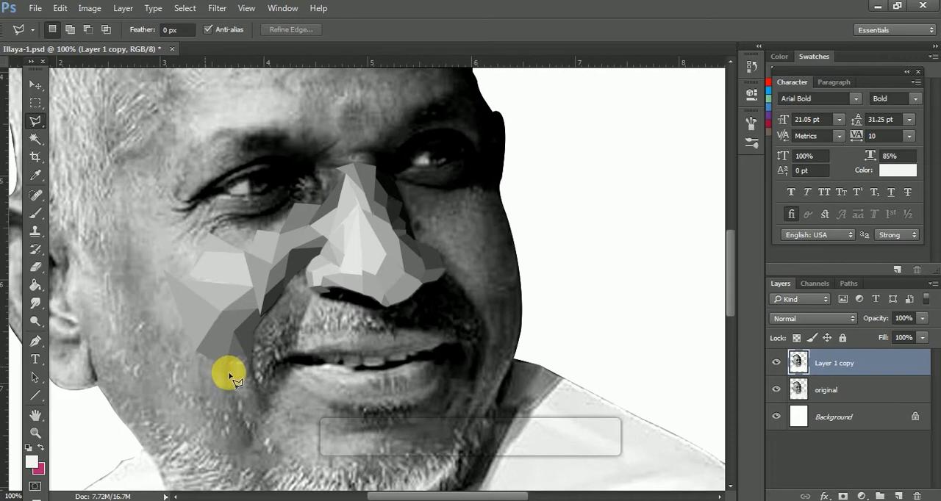
left_click(222, 8)
left_click(233, 22)
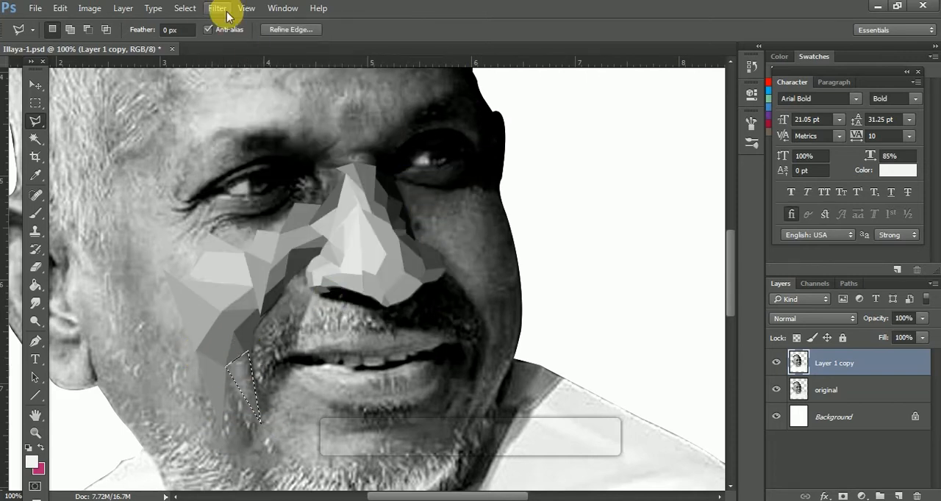
Close the narrow triangular facet between the near cheek and the mouth corner and reapply the Average filter.
left_click(262, 424)
left_click(228, 368)
left_click(222, 8)
left_click(234, 23)
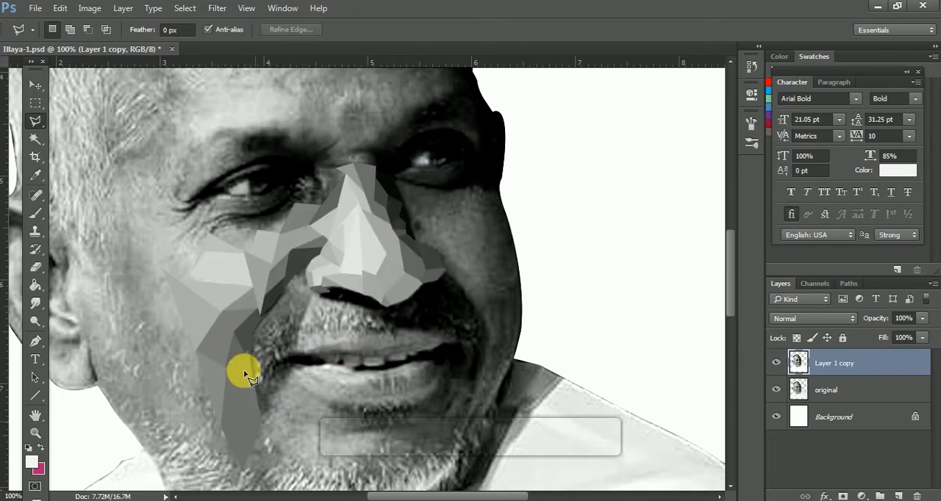
Outline a lower near-cheek facet beside the long facets running to the jaw and average its tone.
left_click_drag(241, 372, 327, 304)
left_click(305, 358)
left_click(255, 318)
left_click(284, 287)
left_click(222, 8)
left_click(441, 161)
Average two adjoining facets across the middle of the near cheek, working from the jaw facets toward the ear.
left_click(281, 283)
left_click(234, 237)
left_click(217, 8)
mouse_move(254, 162)
left_click(460, 160)
left_click(280, 282)
left_click(254, 320)
left_click(281, 284)
left_click(217, 8)
left_click(441, 161)
Outline a tall facet on the outer near cheek below the temple and average its tone.
left_click(223, 250)
left_click(211, 151)
left_click(249, 209)
left_click(223, 250)
left_click(218, 8)
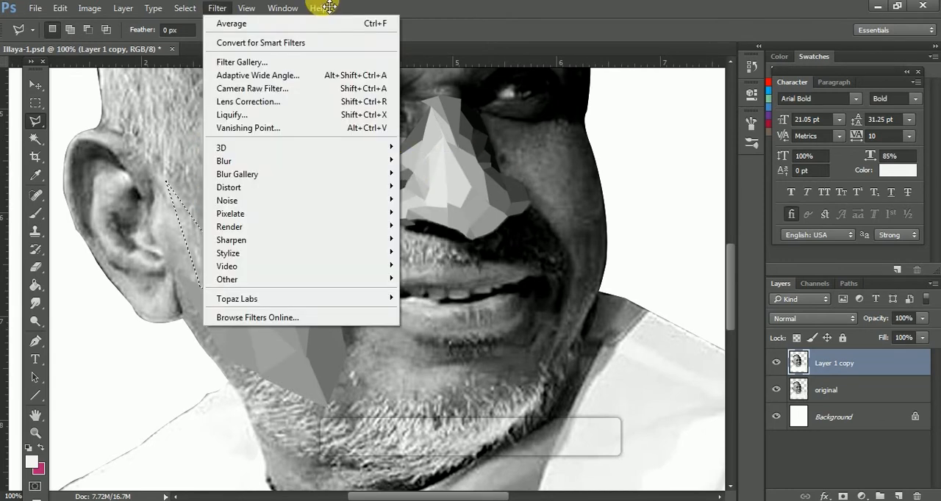
mouse_move(254, 162)
left_click(441, 161)
Outline two long facets on the cheek strip next to the near ear and average each one.
left_click(195, 275)
left_click(165, 175)
left_click(197, 277)
left_click(217, 8)
left_click(433, 160)
left_click(189, 211)
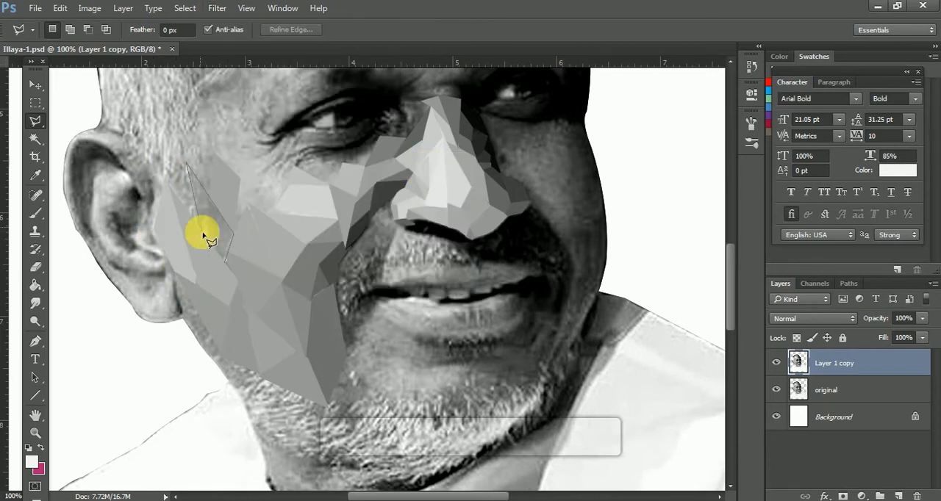
left_click(217, 8)
mouse_move(242, 161)
left_click(434, 161)
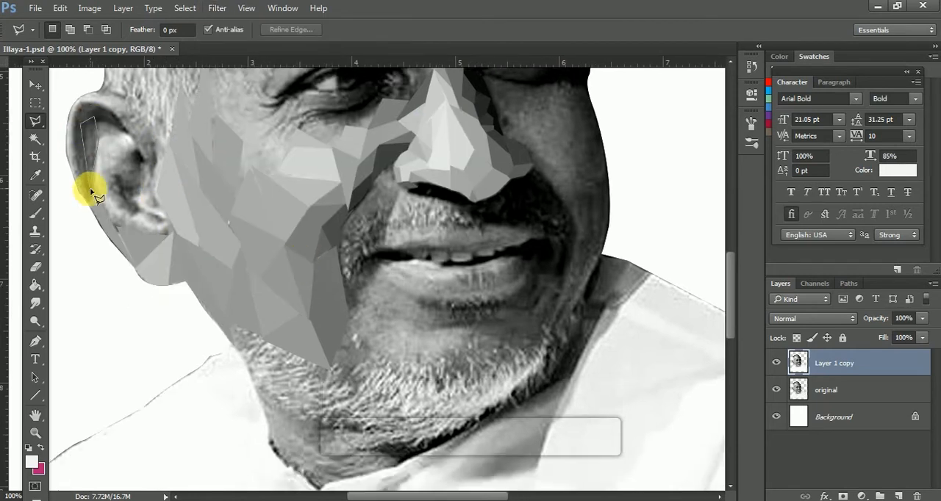
Average a facet on the lower outer part of the near ear and another in its upper fold.
left_click(90, 191)
left_click(217, 8)
left_click(434, 160)
left_click(97, 139)
left_click(98, 138)
left_click(217, 8)
left_click(430, 160)
Average the long facet along the near ear's outer rim and the dark facet at the top of the ear.
left_click(91, 196)
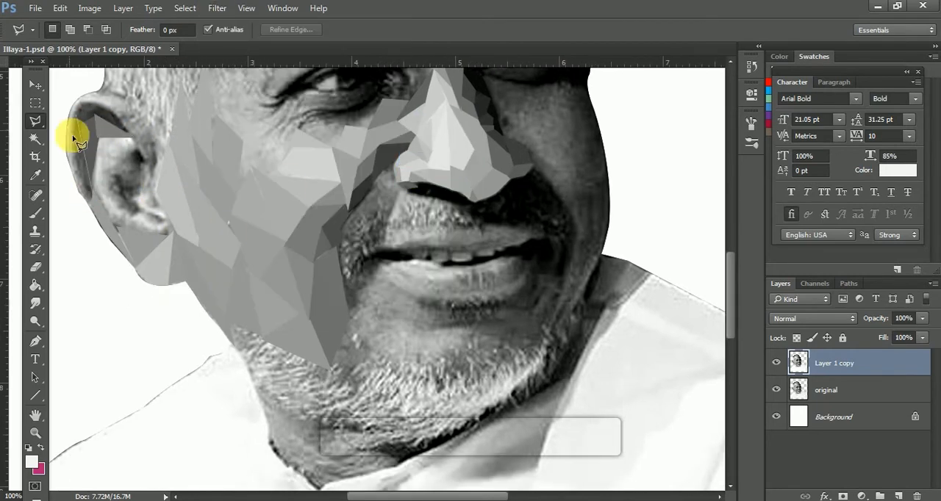
left_click(94, 197)
left_click(218, 8)
mouse_move(242, 162)
left_click(434, 160)
left_click(138, 140)
left_click(218, 8)
left_click(434, 160)
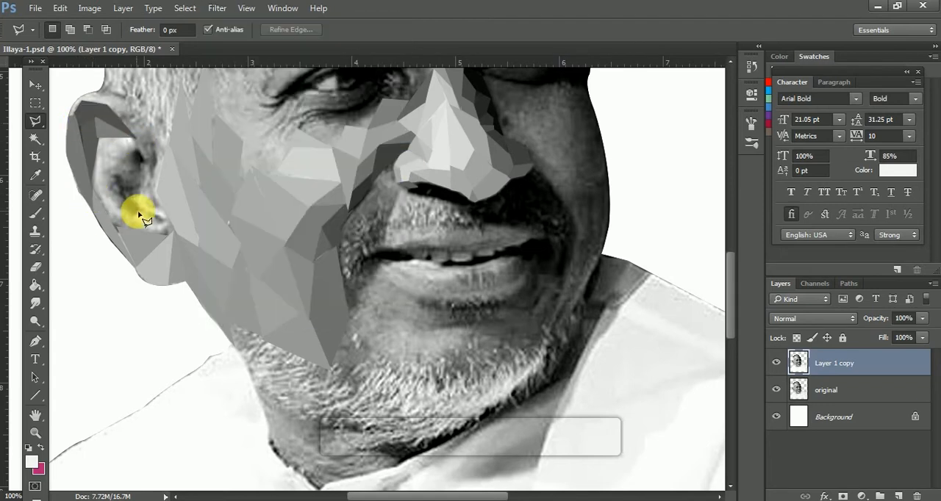
Outline facets inside the near ear's hollow, from its lower part up to the inner fold, and average each tone.
left_click(137, 216)
left_click(218, 9)
left_click(434, 160)
left_click(135, 215)
left_click(218, 8)
left_click(221, 22)
left_click(137, 150)
left_click(99, 139)
left_click(218, 8)
left_click(220, 21)
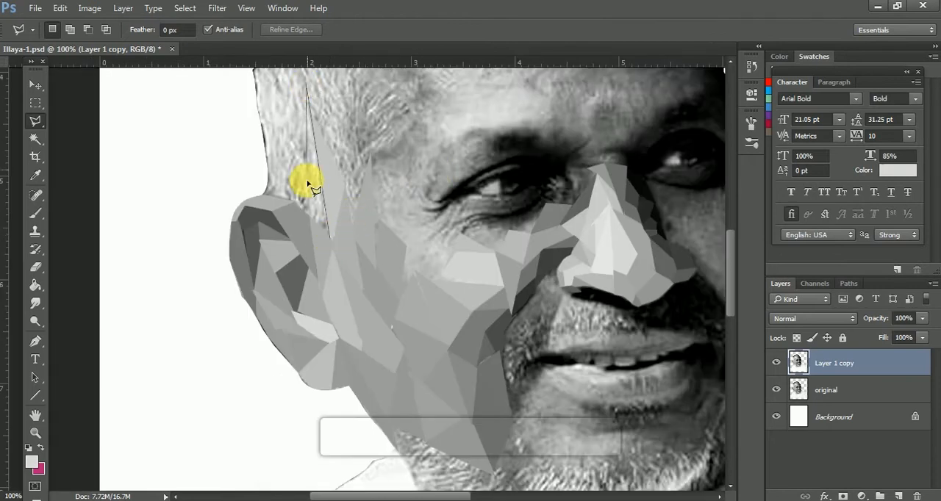
Average two small facets on the side of the head around the near ear.
left_click(329, 235)
key("ctrl+f")
left_click(281, 197)
left_click(308, 172)
left_click(307, 213)
left_click(280, 197)
left_click(217, 8)
mouse_move(242, 162)
left_click(419, 163)
Outline a tall narrow facet in the hair above the near ear, average its tone, and deselect.
left_click(291, 200)
left_click(291, 132)
left_click(291, 200)
left_click(219, 10)
left_click(220, 21)
key("ctrl+d")
Average a tall facet along the outer edge of the hair and the facet beside it above the ear.
scroll(419, 188, "up", 3)
left_click(270, 104)
left_click(272, 220)
left_click(217, 8)
left_click(419, 161)
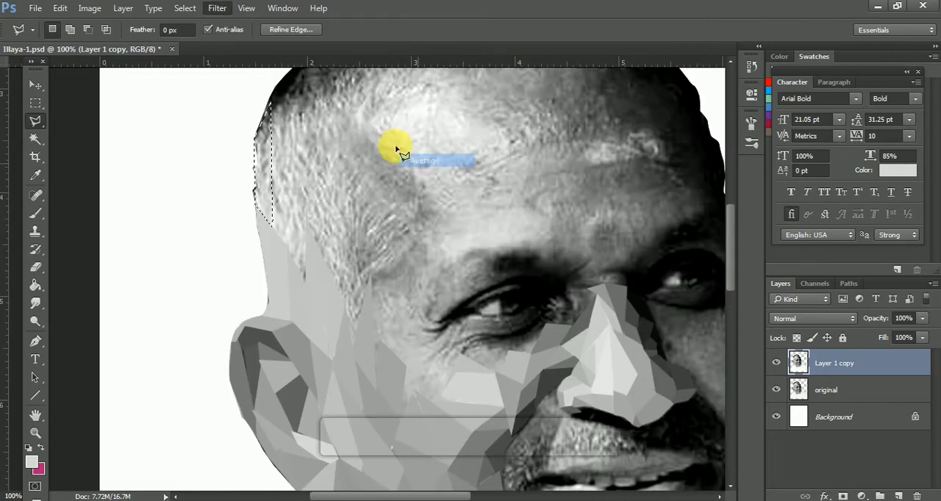
key("ctrl+d")
left_click(304, 280)
left_click(217, 11)
left_click(419, 163)
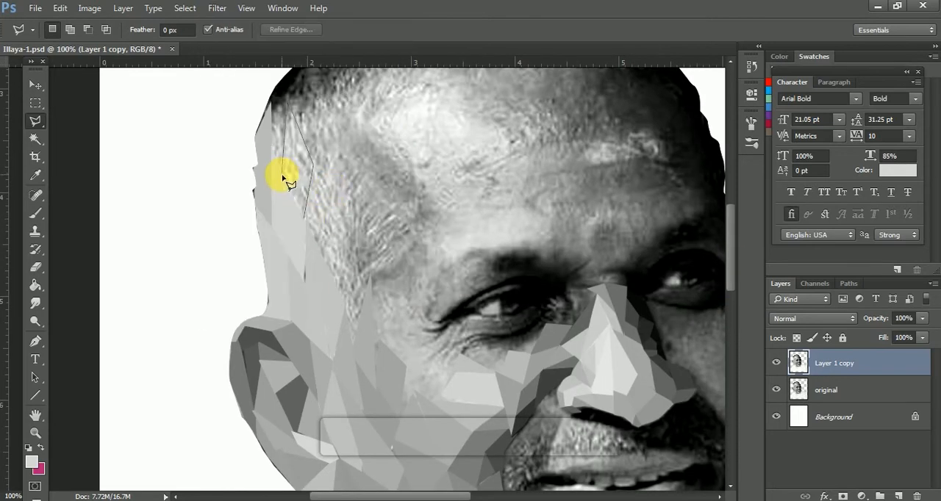
Outline a long facet through the sideburn hair between the ear and the temple and average its tone.
left_click(356, 347)
left_click(374, 277)
left_click(351, 183)
left_click(339, 292)
left_click(356, 347)
left_click(217, 9)
left_click(419, 162)
Reapply the Average filter to two more facets in the side hair above the sideburn, deselecting after each.
left_click(339, 291)
key("ctrl+f")
key("ctrl+d")
key("ctrl+f")
key("ctrl+d")
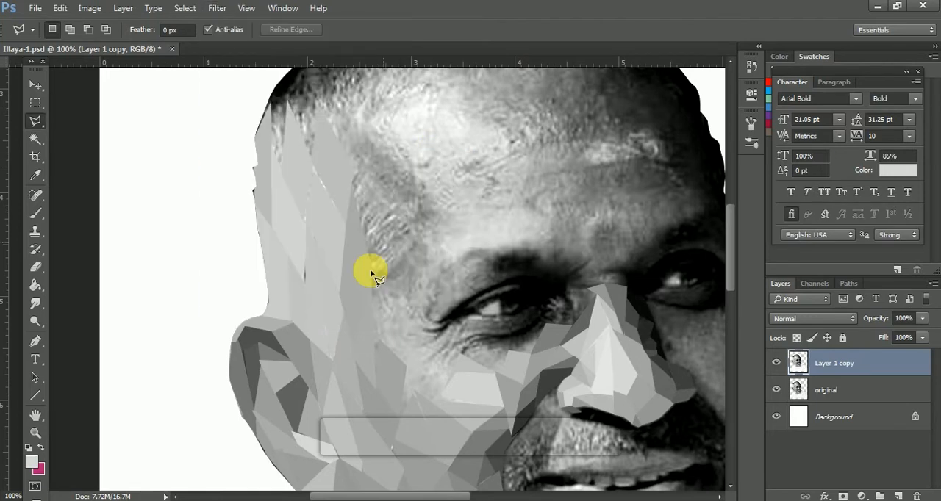
Outline the large temple facet at the front of the hairline, average its tone, and deselect.
left_click(350, 162)
left_click(217, 10)
left_click(428, 163)
key("ctrl+d")
Outline facets in the darker hair higher on the near side of the head and average their tones.
left_click_drag(311, 164, 304, 250)
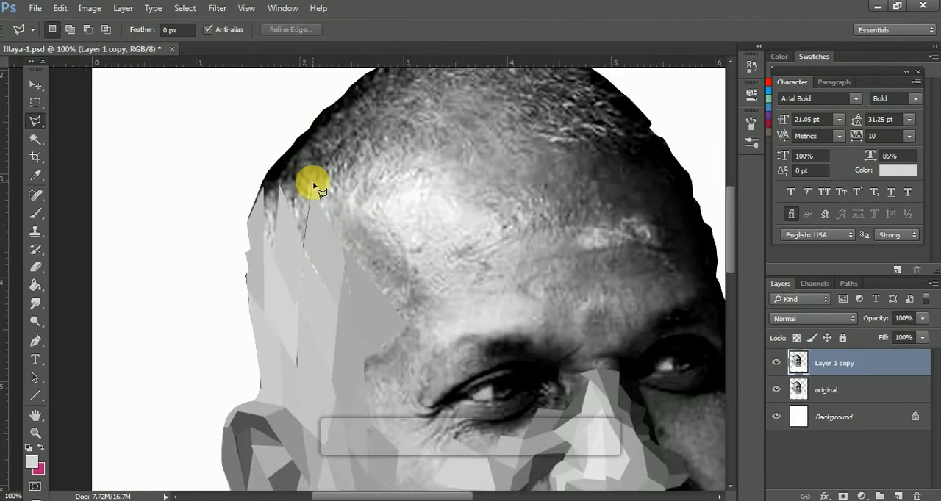
double_click(304, 250)
key("ctrl+f")
key("ctrl+d")
left_click(294, 145)
left_click(217, 9)
left_click(436, 161)
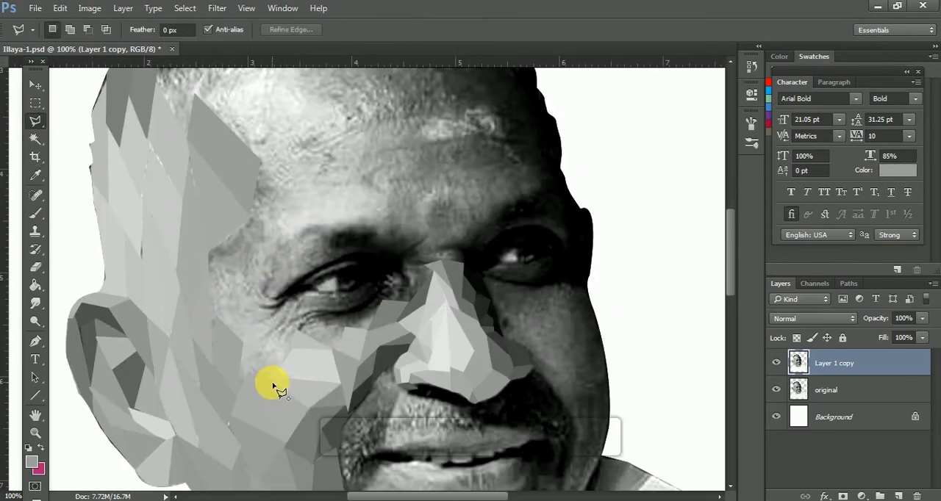
Outline two facets on the upper cheek outside the near eye and average each one.
double_click(244, 343)
left_click(215, 9)
left_click(427, 163)
left_click(272, 379)
left_click(272, 385)
left_click(216, 9)
mouse_move(228, 159)
left_click(420, 161)
left_click(250, 356)
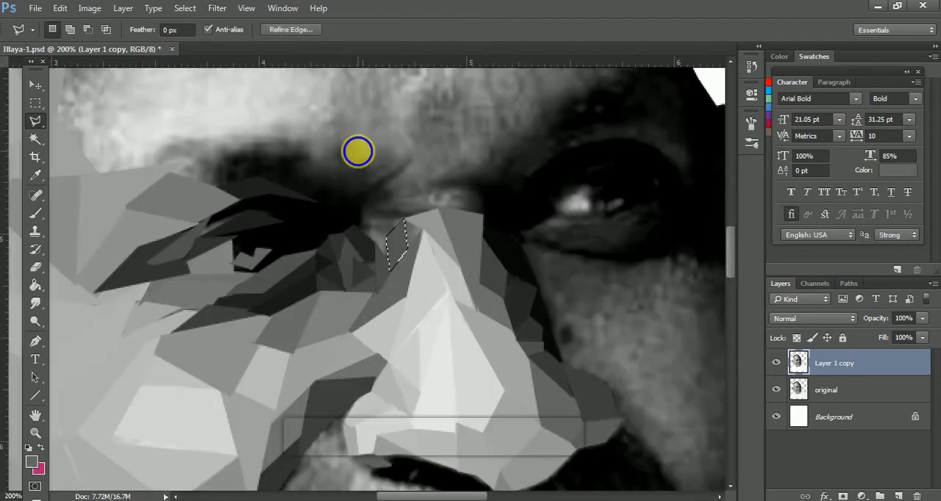
Outline a triangular facet between the near eye's inner corner and the nose bridge and average its tone.
left_click(389, 265)
left_click(355, 225)
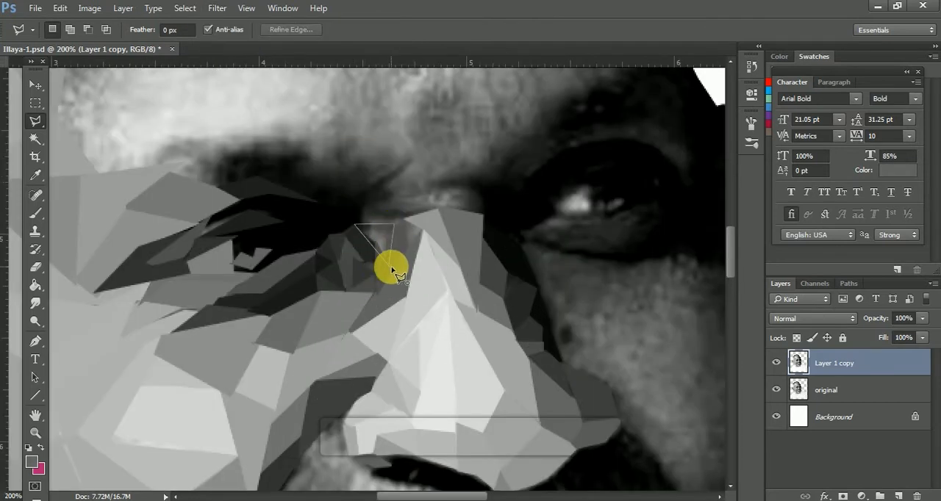
key("p")
key("l")
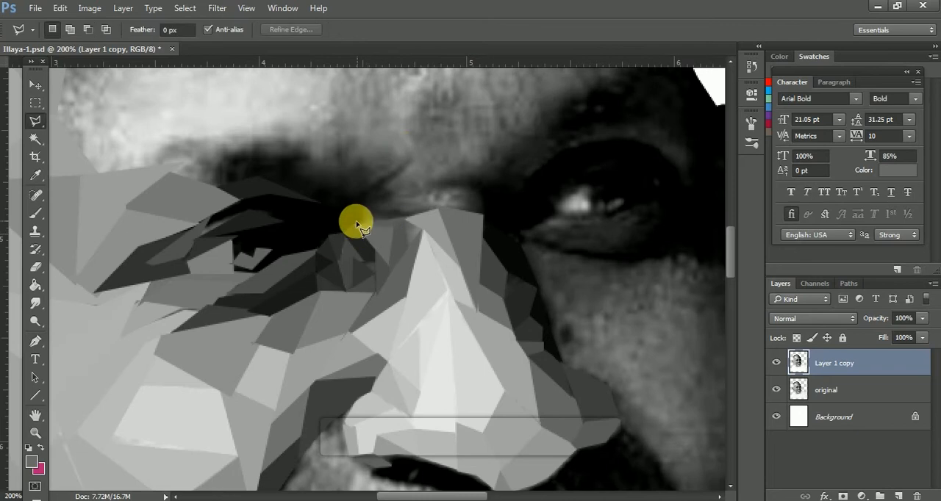
Average two thin dark facets stacked just above the nose bridge on the near-eye side.
double_click(437, 213)
left_click(217, 9)
mouse_move(220, 164)
left_click(419, 163)
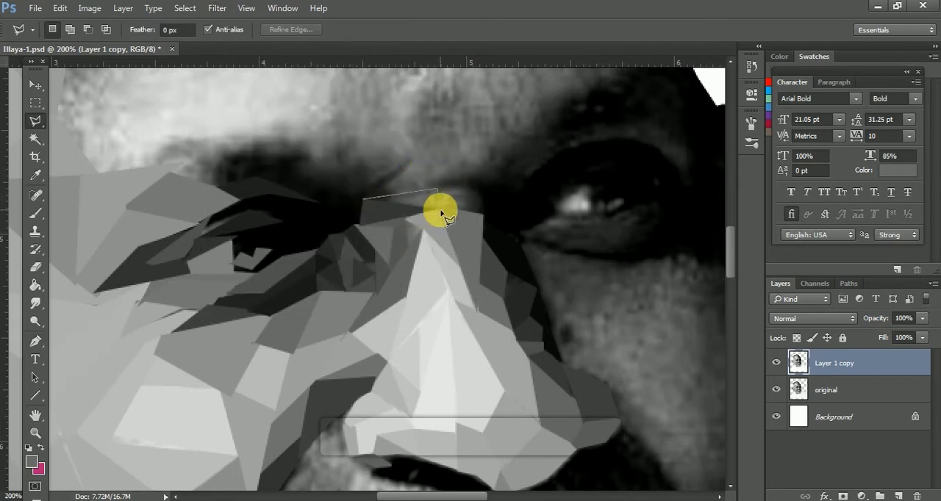
left_click(217, 8)
mouse_move(258, 163)
left_click(424, 160)
Outline a small triangular facet at the top of the nose bridge toward the far eye and average its tone.
left_click(437, 189)
left_click(480, 214)
left_click(481, 188)
left_click(438, 189)
left_click(217, 9)
left_click(425, 161)
Average a small facet above the nose bridge and a triangular facet at the inner end of the near eyebrow.
left_click(431, 188)
left_click(431, 189)
left_click(217, 9)
left_click(231, 22)
left_click(360, 198)
left_click(413, 160)
left_click(434, 191)
left_click(360, 198)
left_click(217, 9)
left_click(409, 157)
Outline two adjacent facets rising from between the eyebrows onto the lower forehead and average each one.
left_click(449, 114)
left_click(467, 157)
left_click(427, 185)
left_click(217, 9)
left_click(231, 22)
left_click(469, 159)
left_click(449, 113)
left_click(217, 8)
left_click(231, 23)
Outline a four-sided facet at the inner end of the far eyebrow and average its tone.
left_click(474, 192)
left_click(488, 210)
left_click(518, 163)
left_click(502, 142)
left_click(474, 191)
left_click(216, 9)
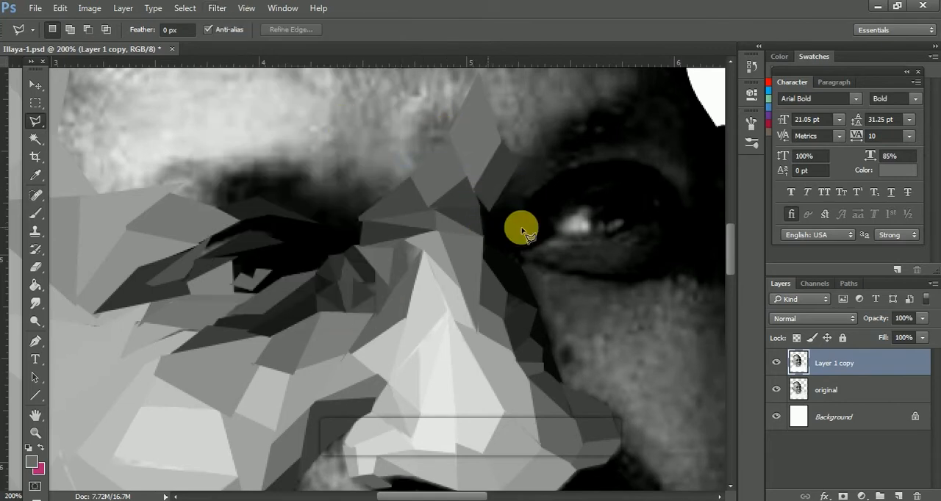
scroll(507, 224, "down", 3)
scroll(342, 325, "up", 3)
Outline a dark four-sided facet at the inner end of the near eyebrow and average its tone.
left_click(371, 285)
left_click(355, 250)
left_click(326, 294)
left_click(356, 305)
left_click(371, 285)
left_click(217, 9)
mouse_move(243, 163)
left_click(410, 163)
Average a tall narrow facet rising between the eyebrows and the small facet beside it above the near eyebrow's inner end.
left_click(375, 289)
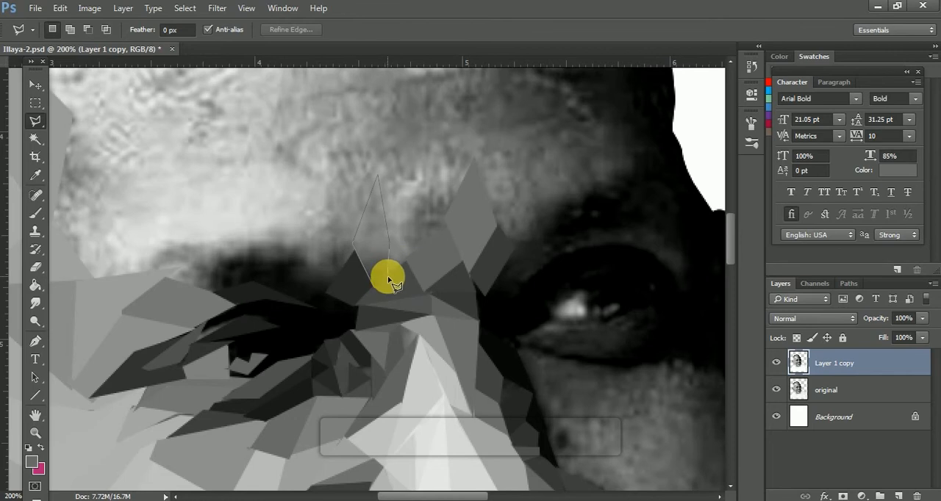
left_click(373, 286)
left_click(217, 9)
left_click(415, 162)
key("ctrl+d")
left_click(337, 281)
left_click(217, 8)
left_click(415, 162)
key("ctrl+d")
Outline a tall pointed facet reaching up the lower forehead above the near eyebrow's inner end and average its tone.
left_click(355, 245)
left_click(330, 210)
left_click(328, 131)
left_click(366, 198)
left_click(356, 246)
left_click(217, 9)
left_click(415, 163)
key("ctrl+d")
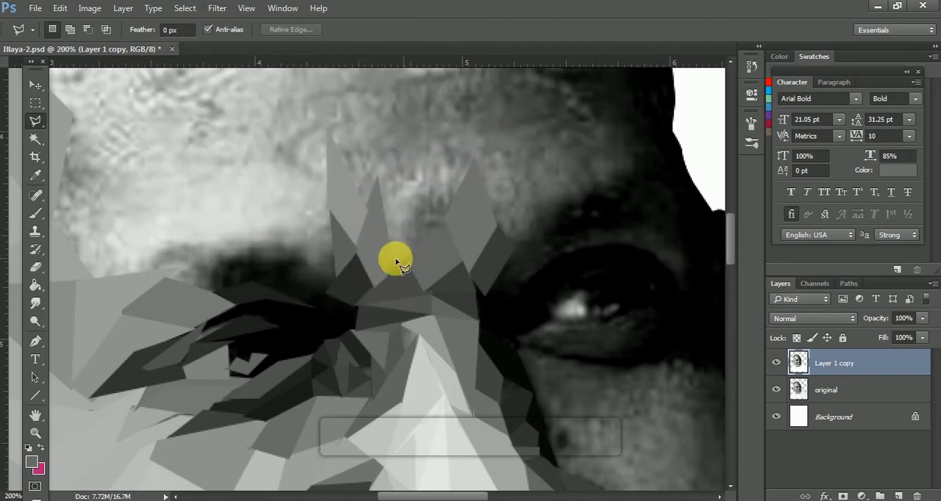
Average the facet filling the gap between the two upright peaks above the nose bridge.
left_click(413, 262)
left_click(217, 9)
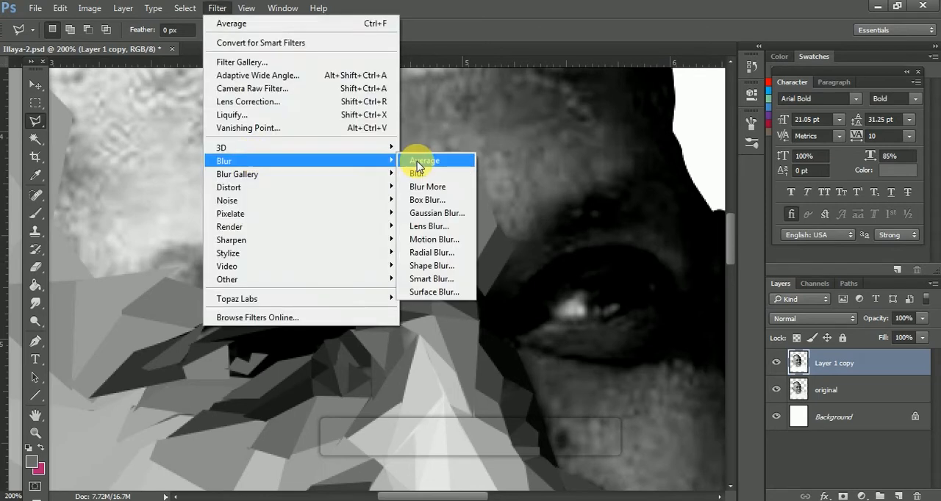
left_click(417, 163)
key("ctrl+minus")
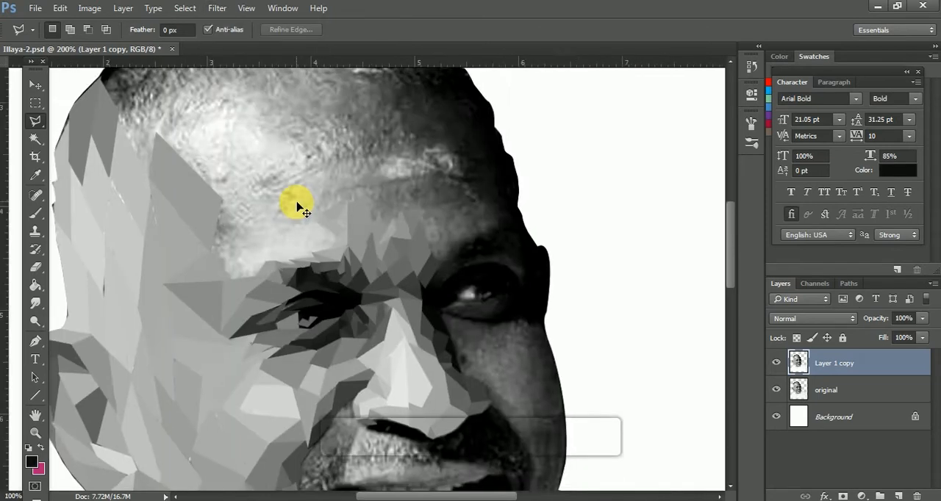
key("ctrl+minus")
Outline a light triangular facet on the forehead above the near eyebrow and average its tone.
left_click(358, 343)
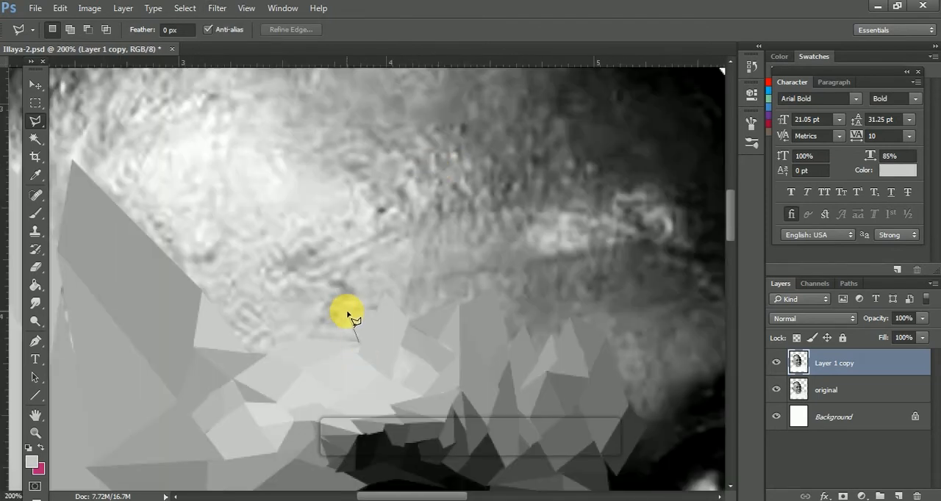
left_click(347, 316)
left_click(308, 338)
left_click(360, 344)
left_click(217, 9)
mouse_move(254, 163)
left_click(421, 161)
Average two more light facets bordering the triangular one above the near eyebrow.
left_click(308, 338)
left_click(220, 9)
left_click(419, 162)
left_click(310, 336)
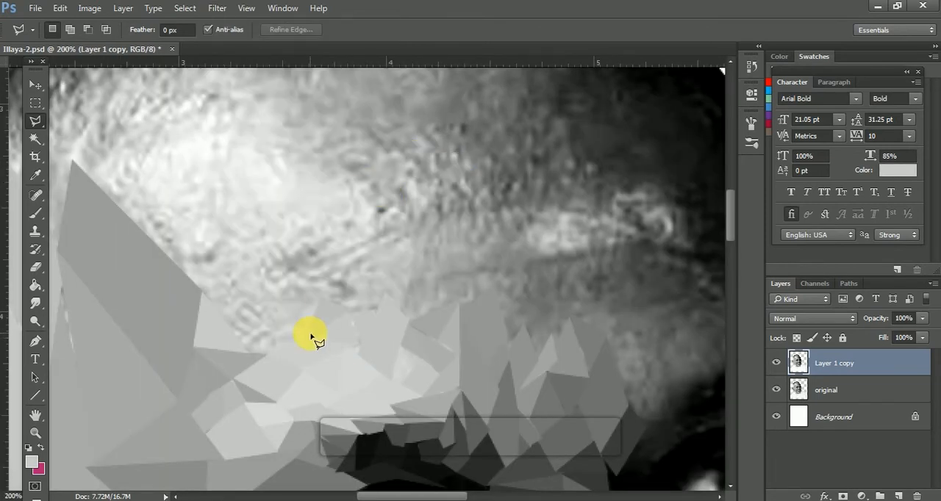
left_click(220, 9)
left_click(419, 161)
Outline a four-sided light facet on the near side of the forehead and average it along with the adjoining facet toward the temple.
left_click(307, 335)
left_click(321, 296)
left_click(276, 293)
left_click(260, 331)
left_click(217, 9)
left_click(419, 162)
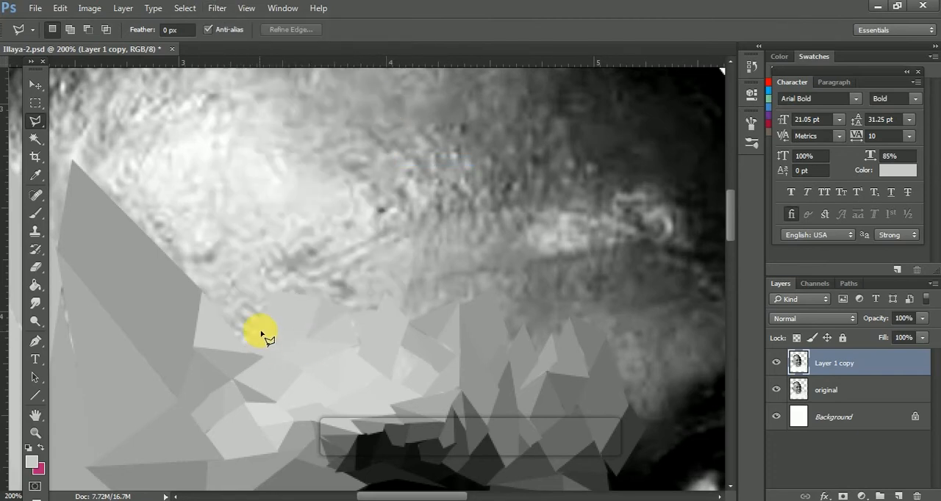
left_click(269, 324)
left_click(219, 8)
left_click(419, 162)
Average a facet against the large temple polygon and a small triangle filling the notch next to it.
left_click(226, 322)
left_click(200, 291)
left_click(219, 9)
left_click(419, 161)
left_click(261, 314)
left_click(241, 288)
left_click(284, 291)
left_click(263, 314)
left_click(219, 9)
left_click(436, 163)
Average two neighbouring facets along the upper edge of the finished area across the middle of the forehead.
left_click(284, 291)
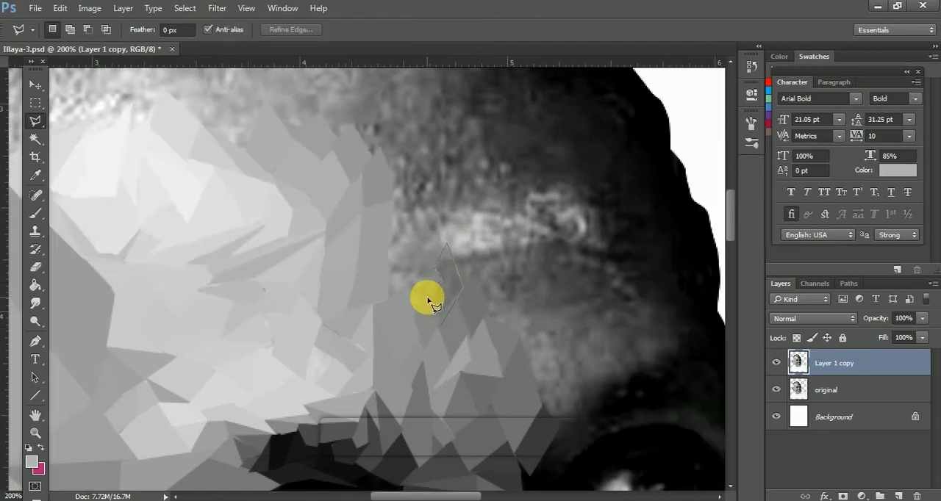
left_click(428, 300)
left_click(441, 325)
left_click(220, 8)
left_click(419, 162)
left_click(428, 303)
left_click(428, 304)
left_click(219, 9)
left_click(429, 163)
Average another mid-forehead facet, then outline a tall narrow facet above the finished area and average its tone.
left_click(429, 304)
left_click(429, 302)
left_click(219, 9)
mouse_move(295, 163)
left_click(433, 161)
left_click(393, 189)
left_click(399, 279)
left_click(408, 260)
left_click(219, 9)
left_click(421, 162)
Outline two more pointed facets higher on the forehead and average each one.
left_click(435, 263)
left_click(417, 235)
left_click(430, 200)
left_click(217, 11)
left_click(429, 162)
left_click(457, 283)
left_click(450, 238)
left_click(471, 285)
left_click(218, 10)
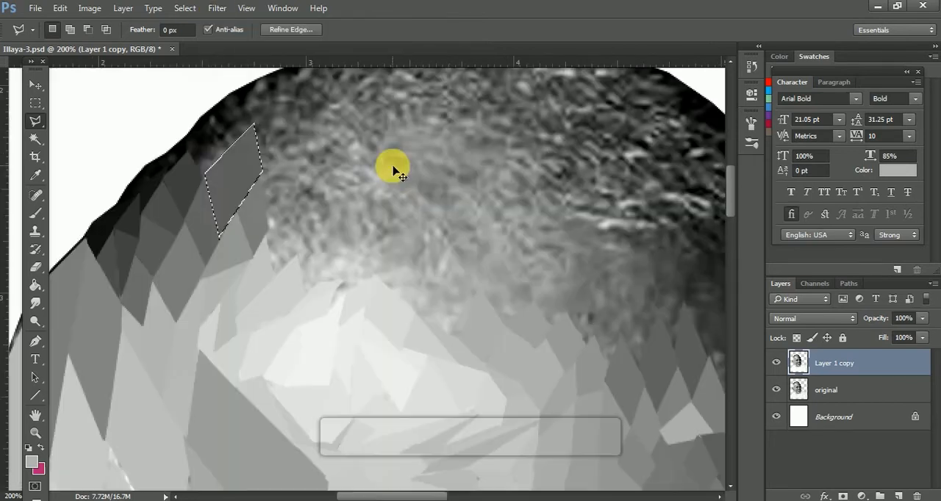
left_click(393, 168)
Outline a dark wedge-shaped facet near the hairline on the near side of the head and average its tone.
left_click(207, 180)
left_click(255, 125)
left_click(217, 108)
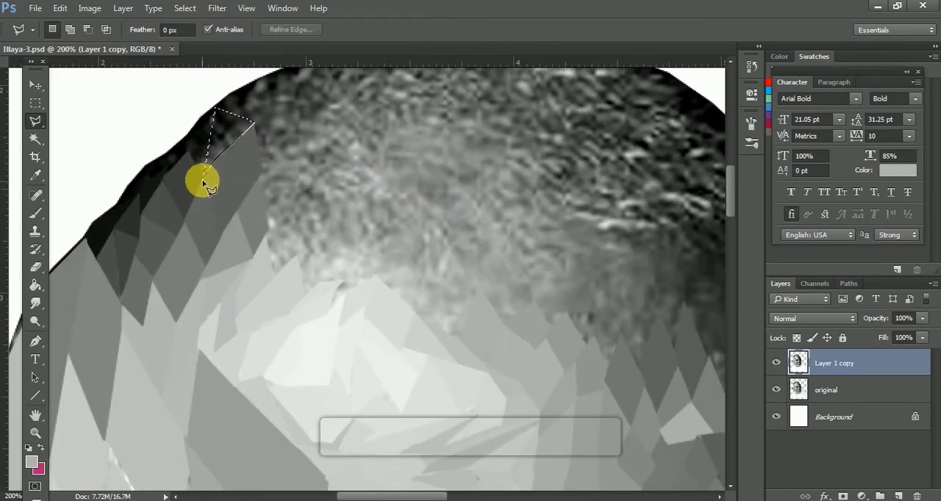
left_click(204, 183)
left_click(217, 9)
left_click(372, 176)
Average the darker facets between the hairline wedge and the outer edge of the head.
left_click(214, 121)
left_click(204, 183)
left_click(216, 108)
left_click(204, 190)
left_click(217, 9)
left_click(431, 163)
left_click(189, 139)
left_click(218, 8)
left_click(431, 163)
Average a light triangular facet on the upper forehead just inside the hairline facets and clear the selection.
left_click(298, 256)
left_click(274, 276)
left_click(217, 10)
left_click(422, 163)
key("ctrl+d")
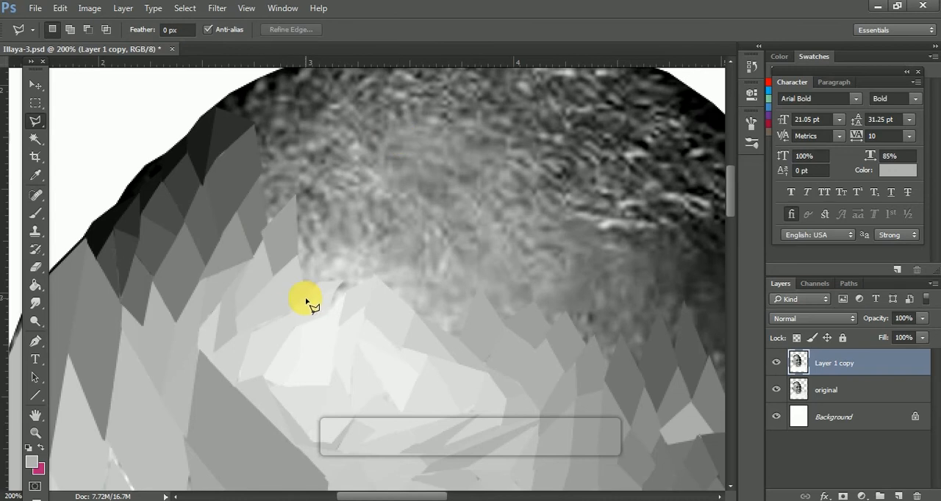
Outline a light facet at the upper edge of the forehead highlight, average its tone and clear the selection.
left_click(341, 259)
left_click(305, 295)
left_click(218, 8)
left_click(429, 162)
key("ctrl+d")
Average two adjoining facets above the forehead highlight, next to the finished hairline facets.
left_click(296, 256)
left_click(218, 9)
left_click(429, 162)
left_click(299, 193)
left_click(218, 9)
left_click(430, 162)
key("ctrl+d")
Outline a pointed mid-grey facet higher up beside the dark hairline facets and average its tone.
left_click(292, 162)
left_click(267, 224)
left_click(218, 9)
left_click(429, 162)
key("ctrl+d")
Average two more grey facets extending from the hairline facets into the textured scalp, clearing each selection.
left_click(333, 169)
left_click(297, 151)
left_click(303, 192)
left_click(218, 9)
mouse_move(307, 160)
left_click(425, 160)
key("ctrl+d")
left_click(223, 8)
left_click(426, 161)
key("ctrl+d")
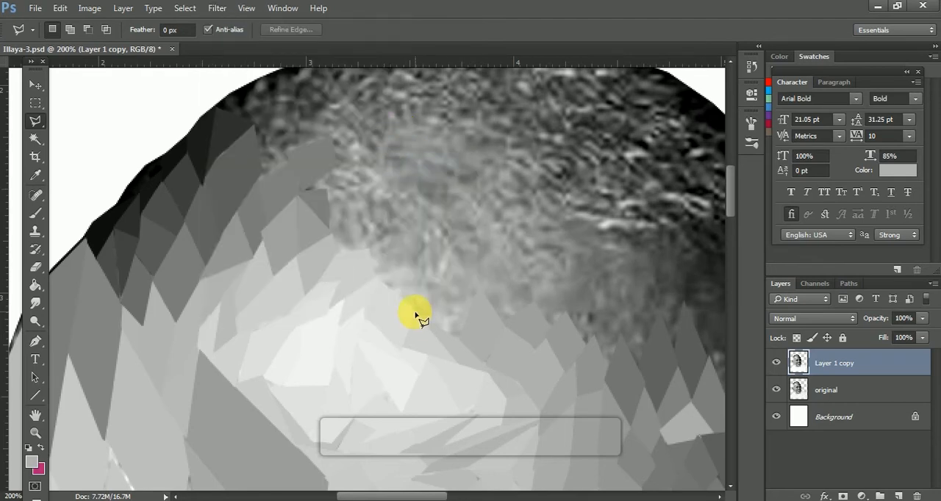
Save the document and check the whole head at 50% magnification.
double_click(417, 316)
key("ctrl+s")
key("ctrl+minus")
key("ctrl+minus")
key("ctrl+minus")
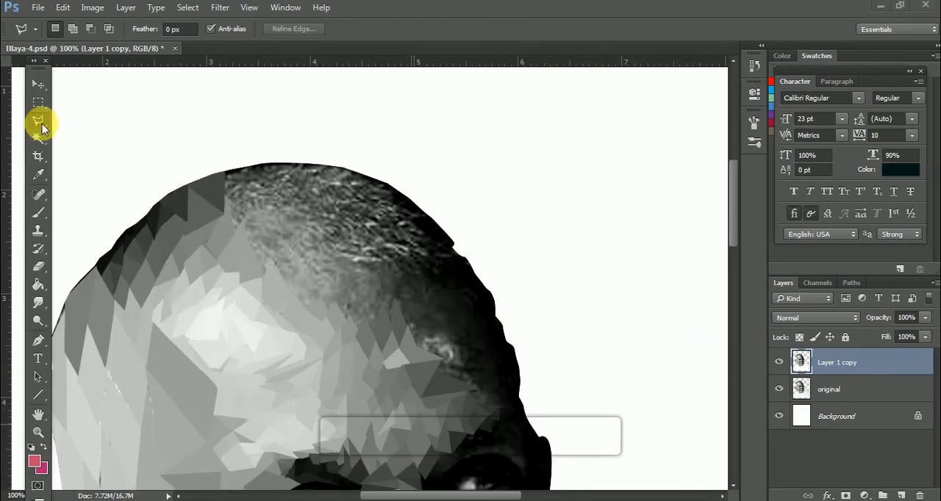
Outline a dark facet along the top edge of the scalp beside the finished facets and average it.
left_click(258, 163)
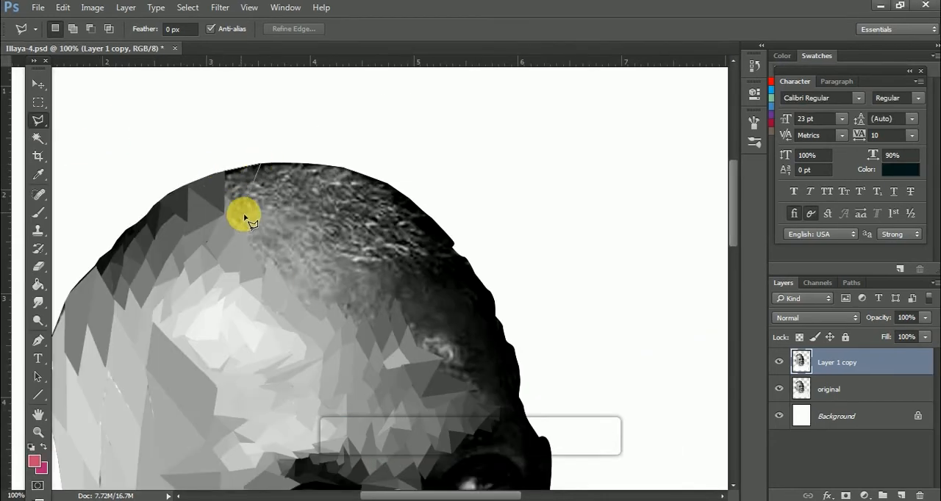
left_click(249, 210)
left_click(220, 7)
left_click(230, 23)
left_click(447, 163)
Average two neighbouring facets just below the top edge of the scalp.
left_click(226, 173)
left_click(222, 210)
left_click(220, 7)
left_click(229, 23)
left_click(250, 209)
left_click(219, 7)
left_click(231, 23)
Average two further facets across the middle of the crown.
left_click(281, 196)
left_click(220, 8)
left_click(229, 23)
left_click(220, 8)
mouse_move(229, 160)
left_click(428, 160)
Average two dark facets on the far side of the crown, reaching down toward the upper forehead.
left_click(372, 245)
left_click(220, 7)
left_click(426, 161)
left_click(378, 242)
left_click(350, 204)
left_click(220, 7)
left_click(429, 161)
Outline two facets between the crown and the far side of the forehead and average each one.
left_click(332, 242)
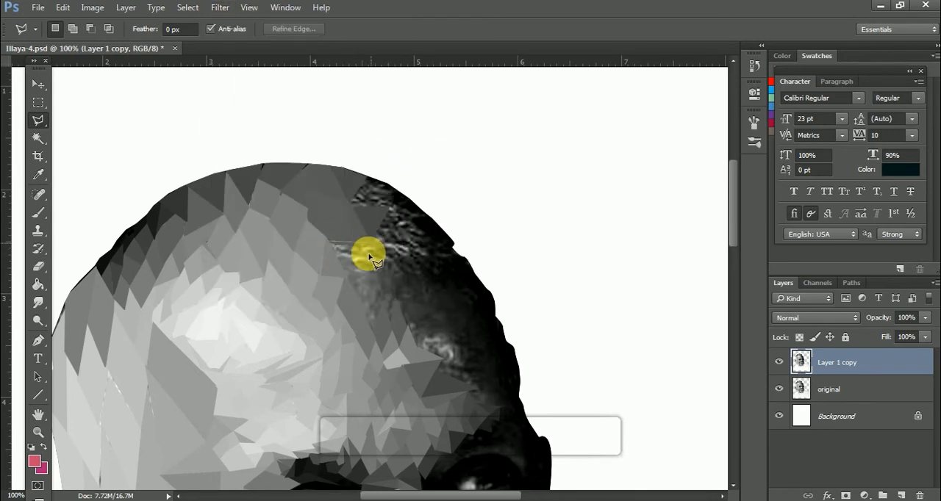
left_click(332, 245)
left_click(220, 8)
left_click(428, 161)
left_click(377, 250)
left_click(350, 280)
left_click(363, 255)
left_click(220, 8)
left_click(428, 160)
Average two facets where the upper forehead meets the dark far temple.
left_click(375, 296)
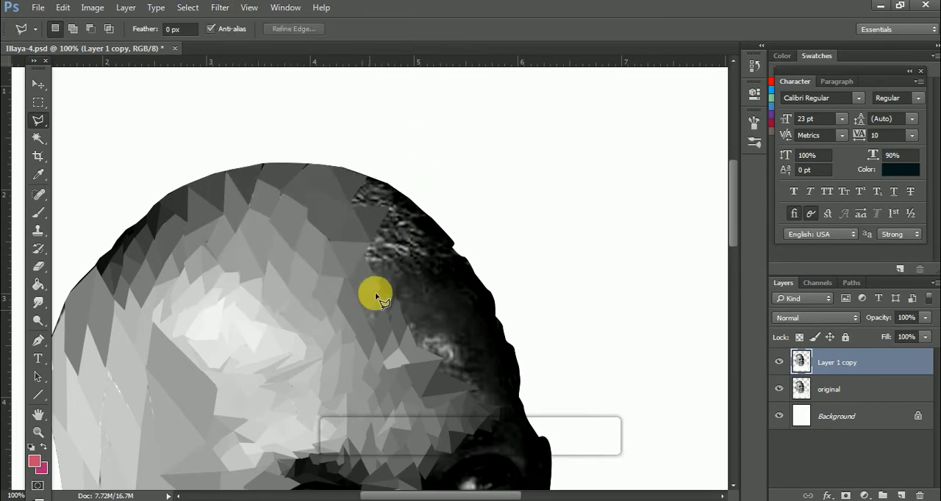
left_click(220, 8)
left_click(428, 161)
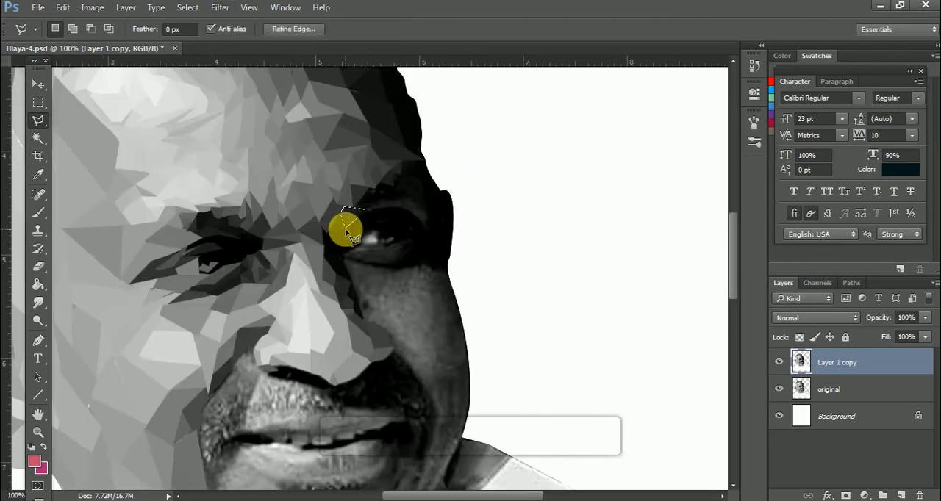
left_click(219, 7)
left_click(428, 161)
Outline a narrow facet in the remaining stubble near the far edge of the crown and average it.
left_click(360, 216)
left_click(373, 182)
left_click(365, 210)
left_click(219, 8)
left_click(432, 160)
Average two dark facets along the outer edge of the scalp on the far side.
left_click(401, 199)
left_click(427, 213)
left_click(401, 199)
left_click(379, 184)
left_click(401, 162)
left_click(220, 7)
mouse_move(267, 161)
left_click(440, 161)
left_click(219, 7)
left_click(427, 159)
Outline a dark facet at the temple just above the far ear, average it and clear the selection.
left_click(427, 167)
left_click(440, 193)
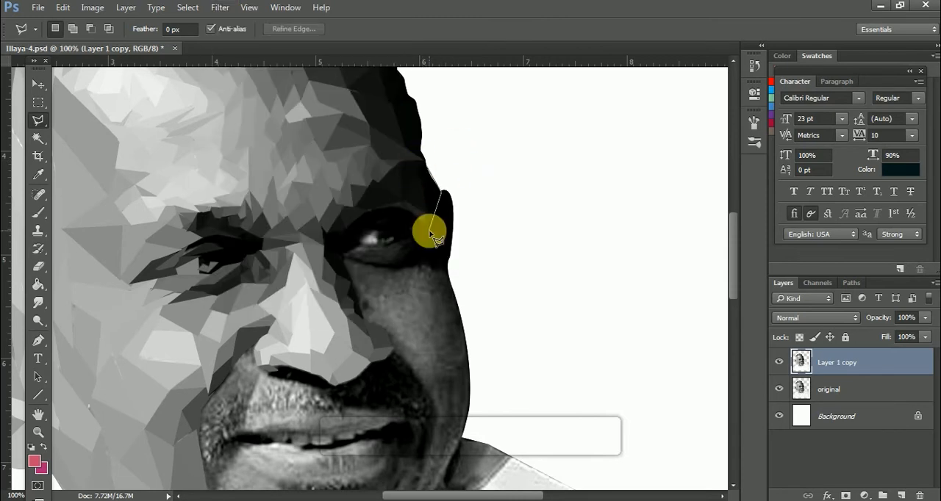
left_click(427, 167)
left_click(219, 7)
left_click(440, 161)
key("ctrl+d")
Average two dark facets around the inner corner of the far eye.
left_click(339, 257)
left_click(220, 7)
left_click(440, 161)
key("ctrl+d")
left_click(219, 8)
left_click(440, 161)
Outline dark facets below the far eye, average each one and clear the selection.
left_click(394, 246)
left_click(393, 269)
left_click(220, 7)
mouse_move(267, 161)
left_click(434, 161)
key("ctrl+d")
left_click(220, 7)
left_click(438, 161)
key("ctrl+d")
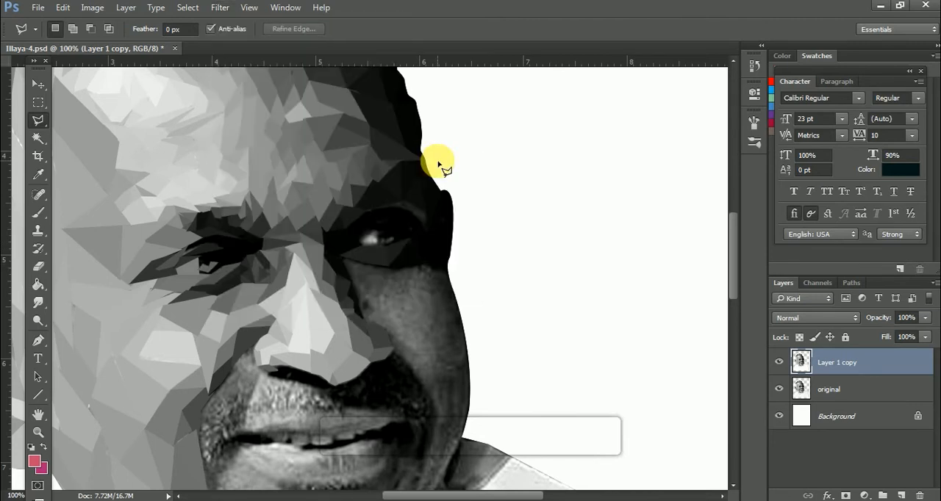
Outline a dark facet between the far eye and ear, and save the document.
left_click(427, 227)
left_click(435, 264)
left_click_drag(735, 237, 736, 289)
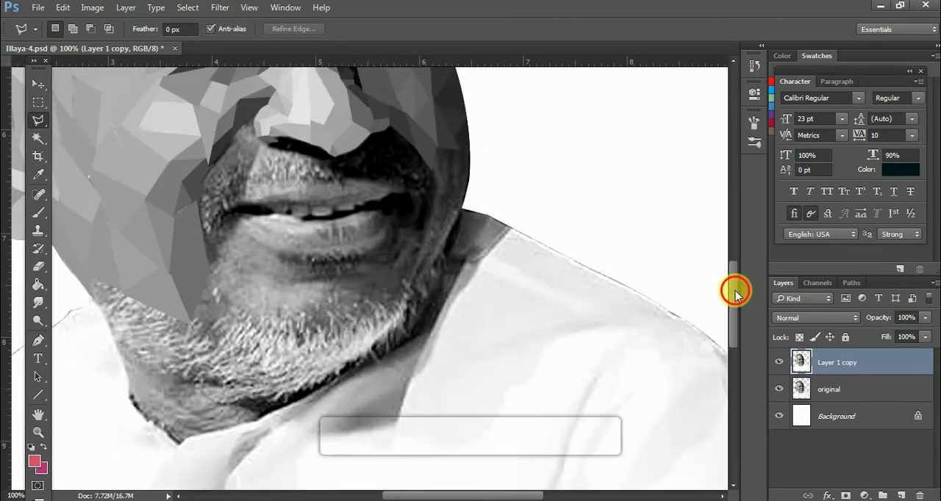
key("ctrl+s")
key("ctrl+minus")
key("ctrl+minus")
key("ctrl+minus")
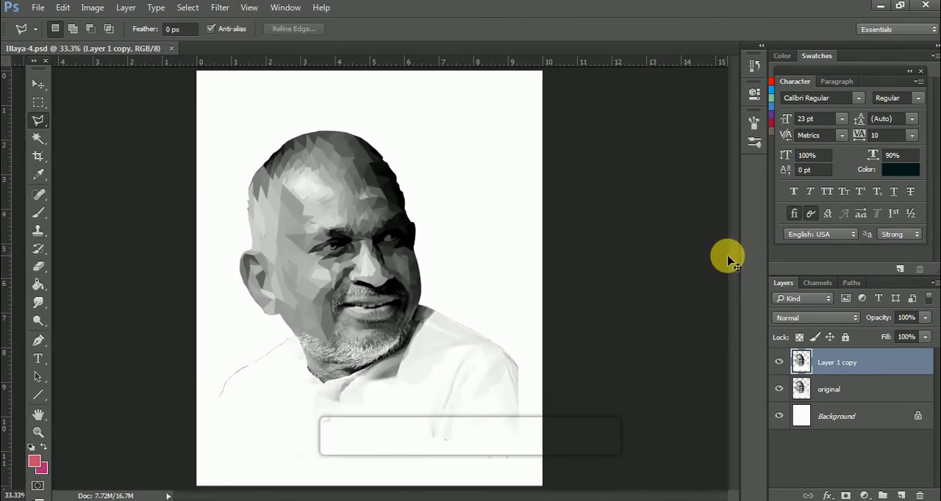
Outline a dark facet along the outer edge of the far cheek above the collar and average its tone.
key("ctrl+plus")
key("ctrl+plus")
key("ctrl+plus")
left_click(514, 299)
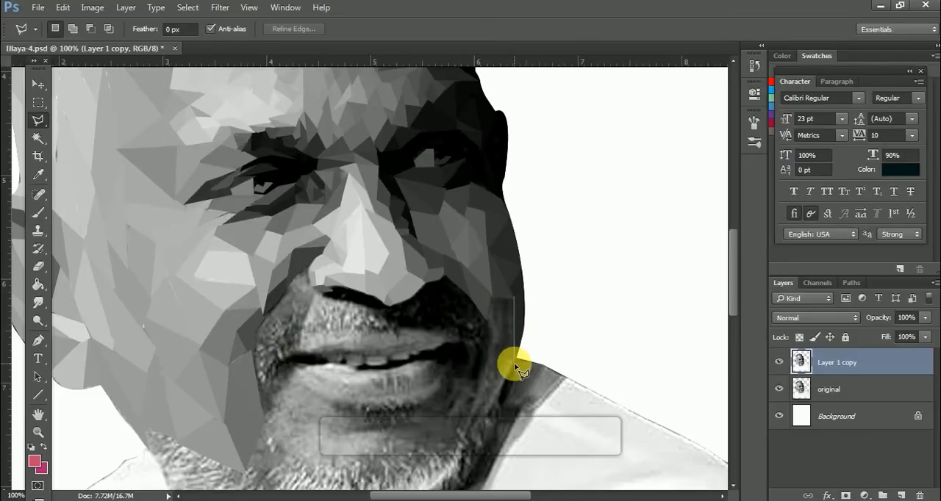
left_click(499, 339)
left_click(511, 299)
left_click(502, 340)
left_click(220, 8)
left_click(425, 161)
key("ctrl+d")
Average two facets on the lower far cheek between the mustache and the outer cheek edge.
left_click(491, 298)
left_click(504, 345)
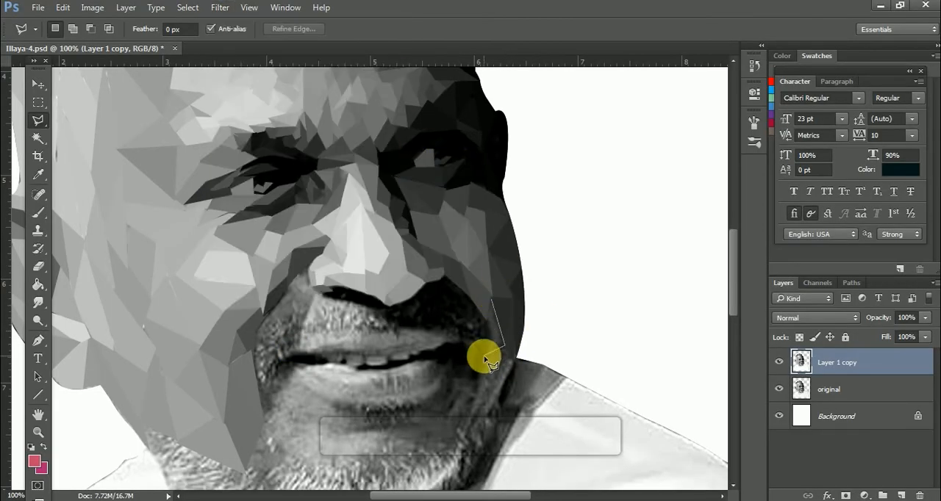
left_click(492, 298)
left_click(220, 8)
left_click(419, 160)
key("ctrl+d")
left_click(220, 7)
left_click(447, 161)
key("ctrl+d")
Outline a long dark facet along the far jaw beside the collar, average it and clear the selection.
left_click(515, 365)
left_click(468, 436)
left_click(511, 358)
left_click(219, 7)
mouse_move(331, 160)
left_click(474, 162)
key("ctrl+d")
Outline a thin facet along the far jaw beside the corner of the mouth and average it.
left_click(495, 349)
left_click(490, 351)
left_click(220, 7)
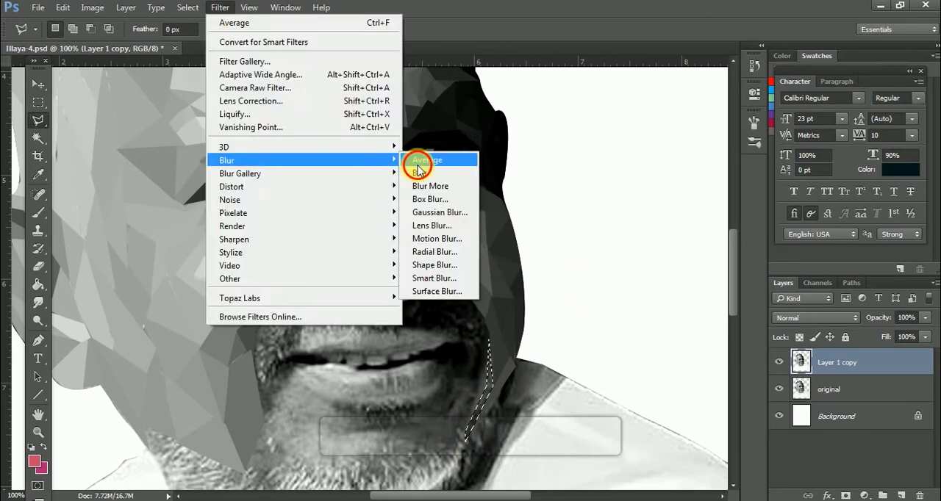
left_click(416, 160)
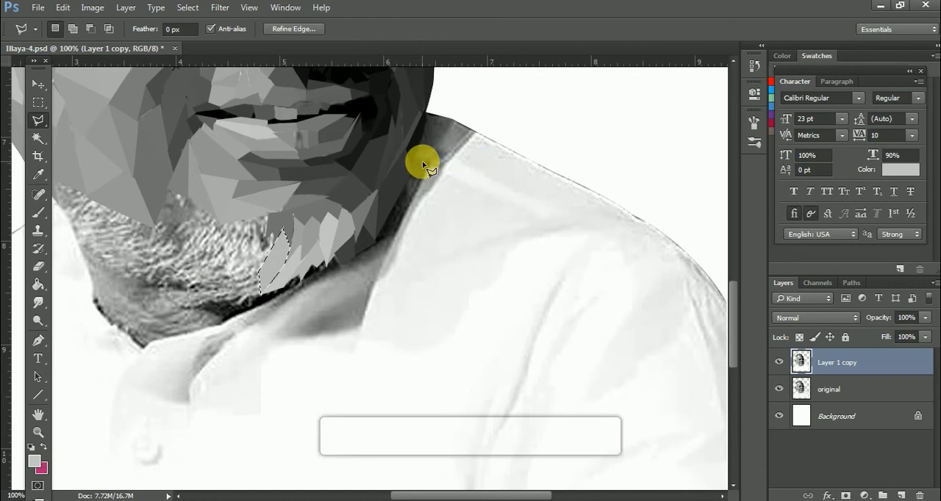
Average two light pointed facets in the chin beard, continuing along the jawline from the finished beard facets.
left_click(274, 232)
left_click(220, 8)
left_click(436, 161)
left_click(264, 266)
left_click(262, 293)
left_click(227, 277)
left_click(220, 8)
left_click(435, 161)
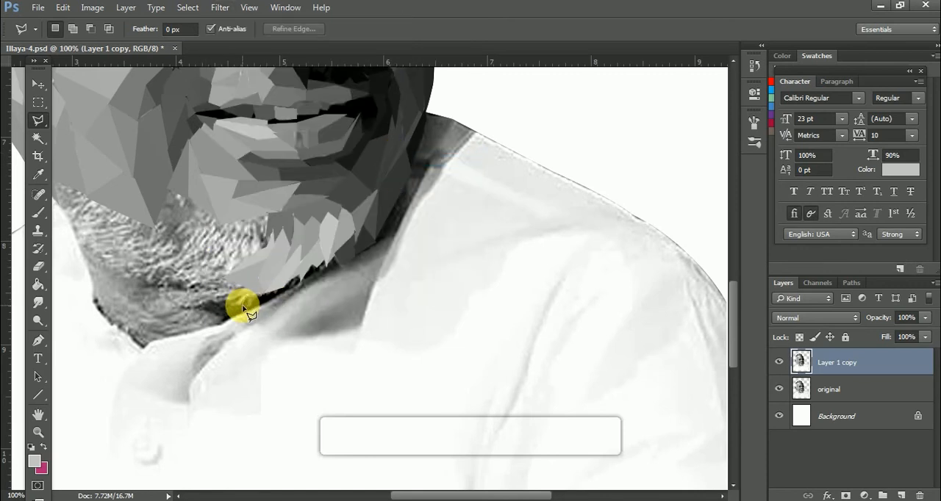
Outline two more facets in the unfinished chin beard, continuing from the finished light facets, and average each one.
left_click(272, 293)
left_click(221, 8)
left_click(433, 161)
left_click(251, 219)
left_click(260, 241)
left_click(223, 9)
left_click(434, 160)
key("i")
key("l")
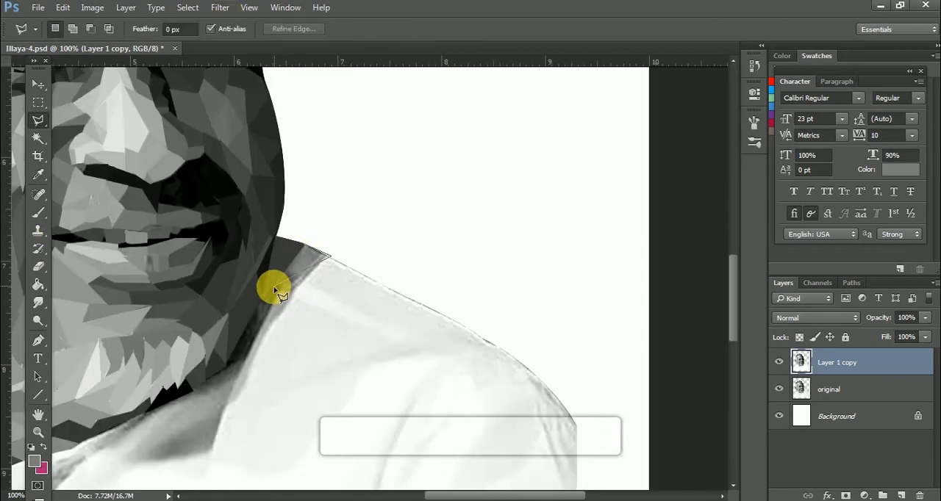
Average two facets along the underside of the beard, where the jawline meets the collar shadow.
left_click(273, 288)
left_click(221, 8)
left_click(435, 161)
left_click(330, 257)
left_click(221, 9)
mouse_move(252, 160)
left_click(435, 161)
Outline and average two long facets in the collar shadow beside the far jaw, following the edge of the shirt.
left_click(294, 293)
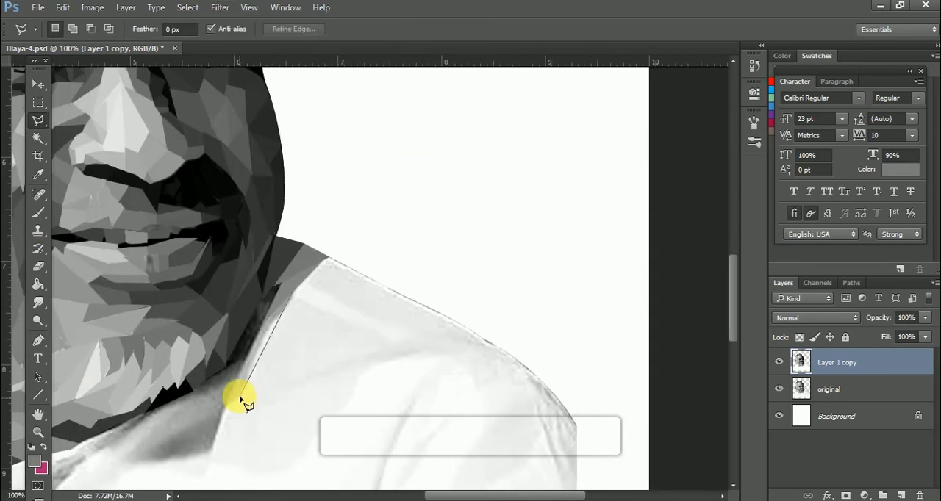
left_click(301, 301)
left_click(220, 8)
left_click(435, 161)
left_click(280, 284)
left_click(221, 8)
left_click(423, 161)
Outline a narrow facet on the lower far jaw beside the collar and fill it with a near-black tone sampled from the jaw.
left_click(258, 309)
left_click(208, 380)
left_click(257, 309)
left_click(220, 8)
left_click(423, 162)
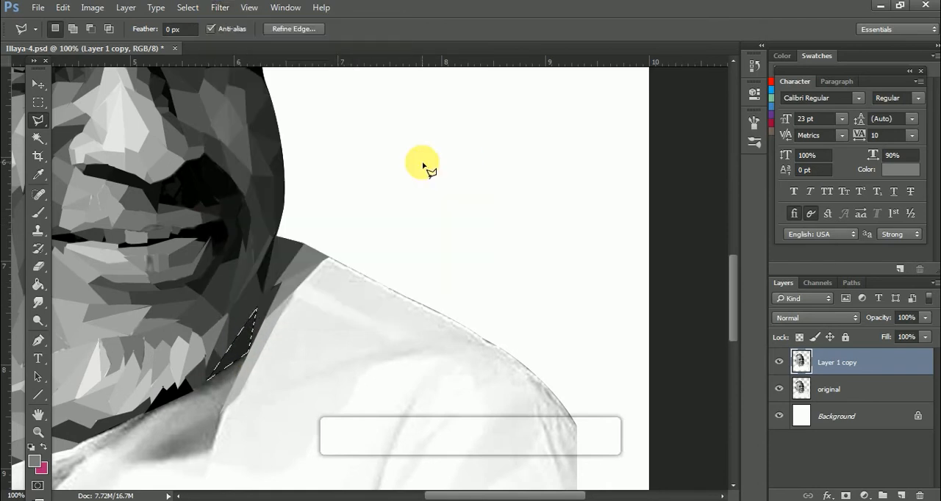
key("i")
left_click(265, 270)
key("alt+BackSpace")
key("ctrl+d")
key("l")
Outline a long thin facet directly under the jawline, from the dark beard gap to the collar, and average it.
left_click(150, 411)
left_click(233, 386)
left_click(247, 355)
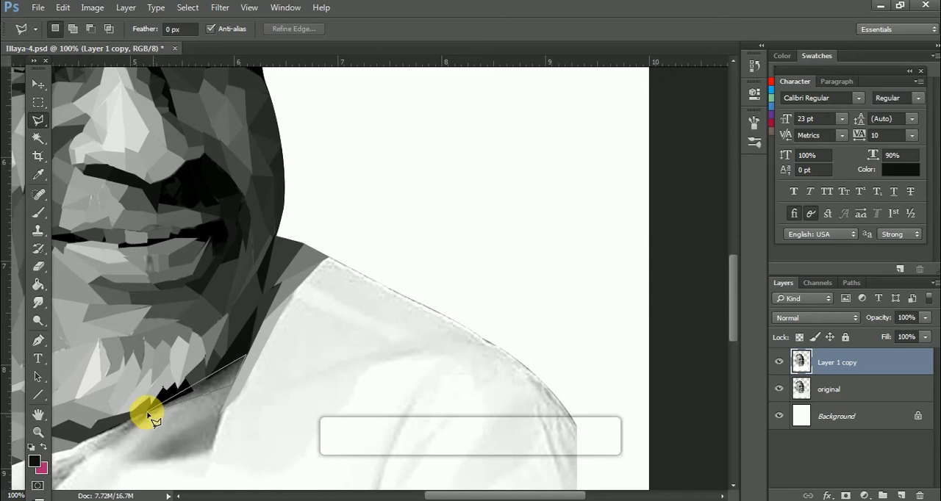
left_click(150, 412)
left_click(220, 8)
left_click(401, 163)
Average two adjacent facets in the grey neck shadow between the jaw and the shirt collar, clearing each selection.
left_click(326, 256)
left_click(302, 282)
left_click(221, 8)
left_click(401, 163)
key("ctrl+d")
left_click(303, 282)
left_click(288, 303)
left_click(220, 8)
left_click(466, 161)
key("ctrl+d")
Average the remaining facets of the grey neck shadow down to the collar edge, clearing each selection.
left_click_drag(223, 414, 399, 179)
left_click(221, 8)
left_click(426, 160)
left_click(367, 166)
left_click(409, 150)
left_click(220, 8)
left_click(401, 162)
key("ctrl+d")
left_click(283, 209)
left_click(365, 166)
left_click(223, 7)
key("ctrl+d")
Average a narrow facet on the collar edge just below the chin and save the document.
left_click(323, 179)
left_click(249, 235)
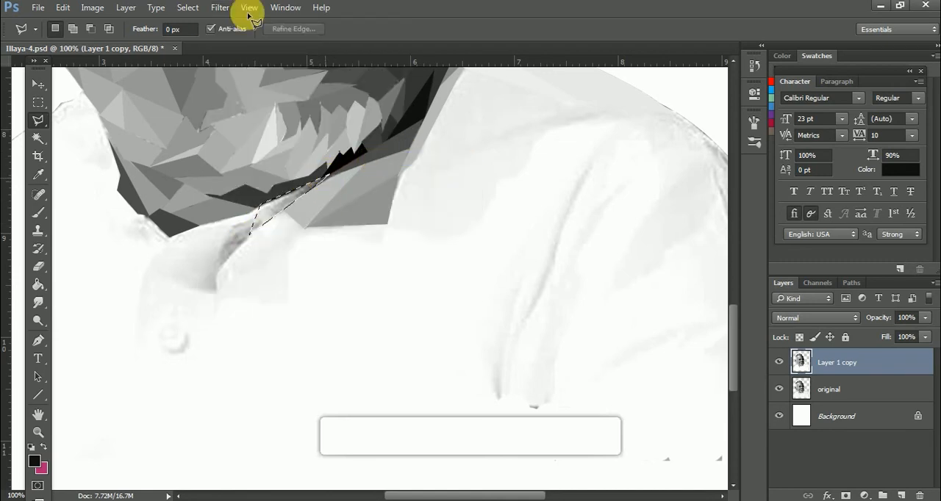
left_click(327, 182)
key("ctrl+minus")
key("ctrl+minus")
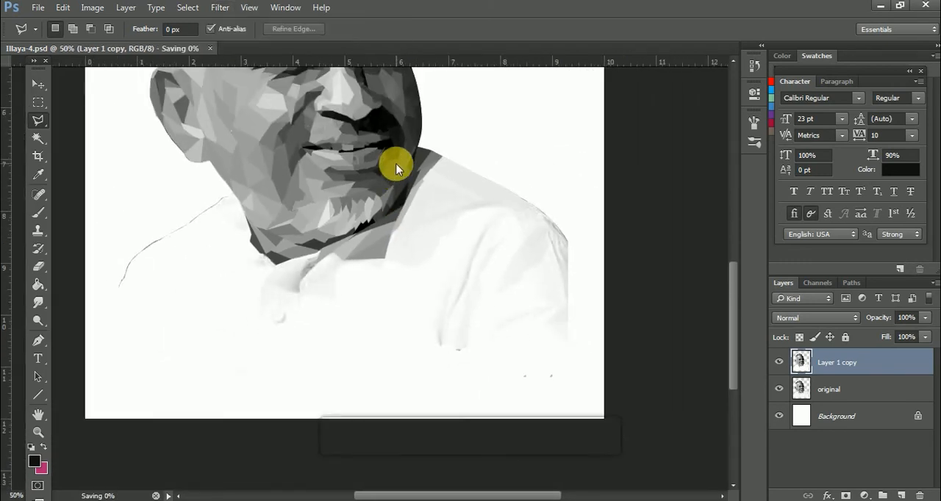
key("ctrl+minus")
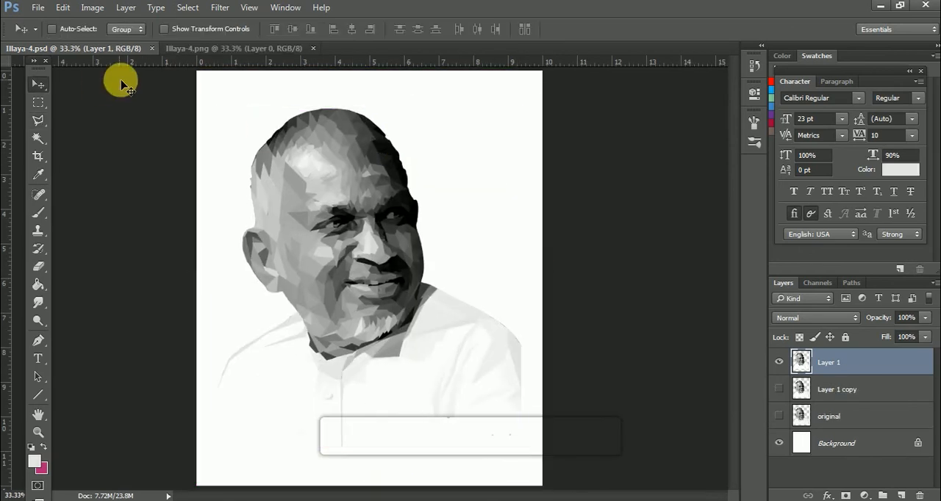
Tint the finished portrait on Layer 1 blue using Color Balance midtone levels of -39, +14 and +33.
left_click(92, 8)
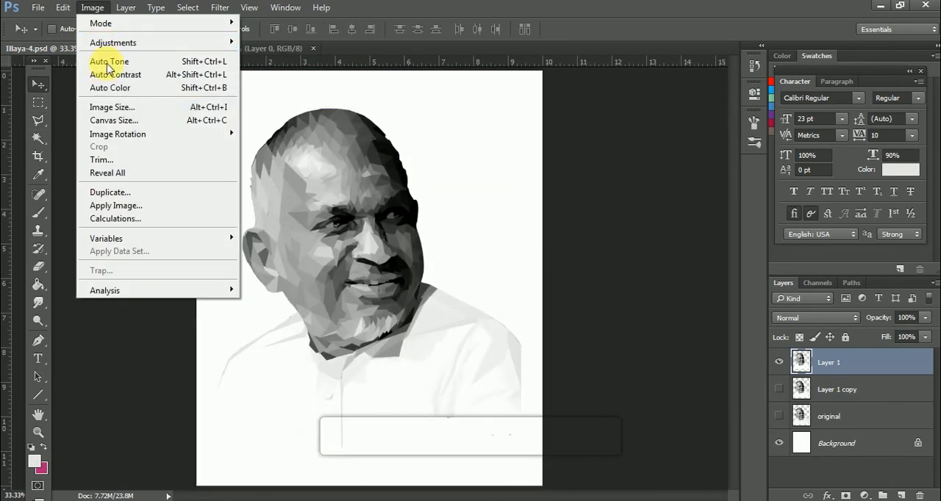
mouse_move(123, 46)
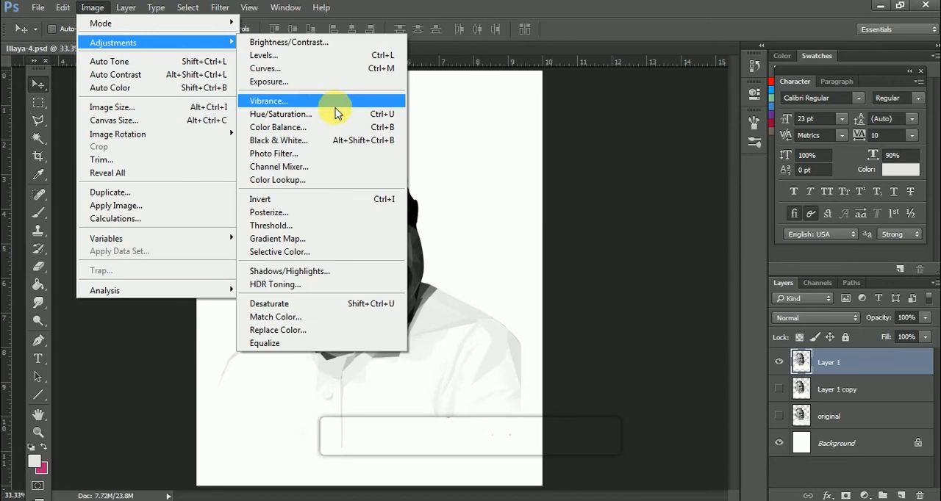
left_click(281, 114)
left_click_drag(751, 250, 713, 251)
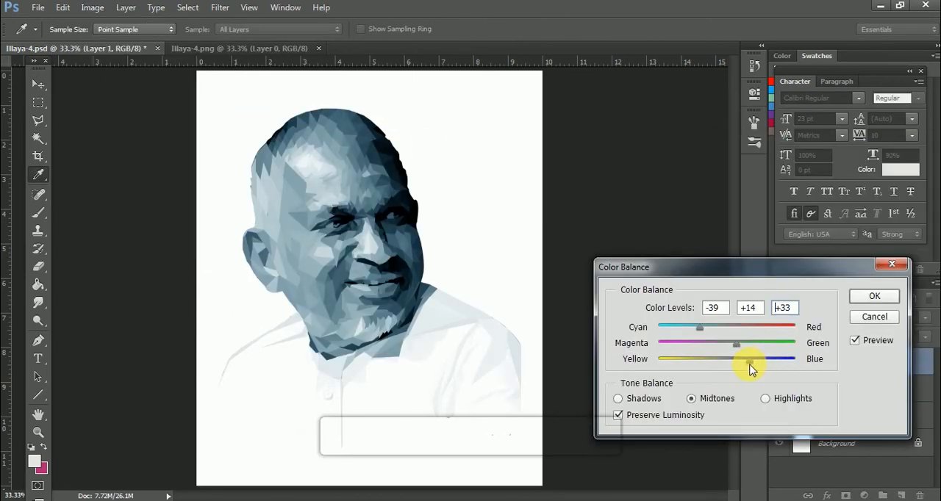
left_click(872, 297)
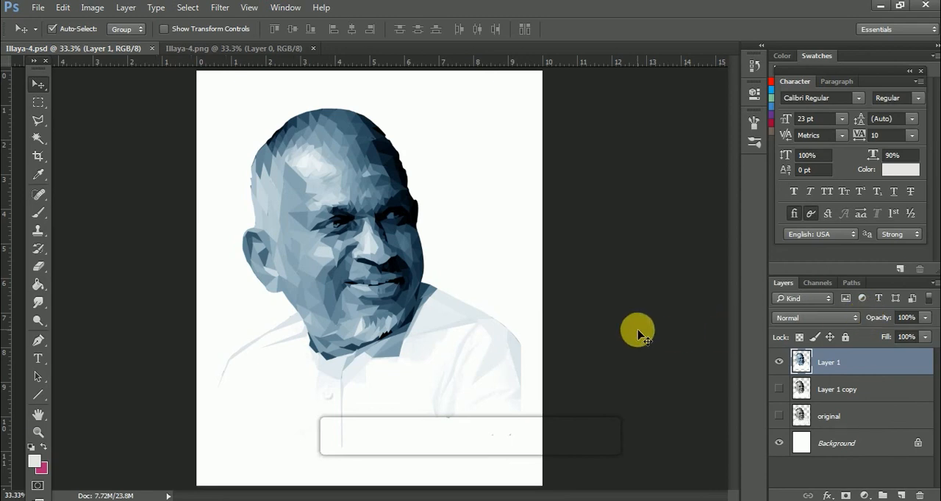
Select the entire canvas on the Background layer and make magenta the foreground colour.
left_click(874, 443)
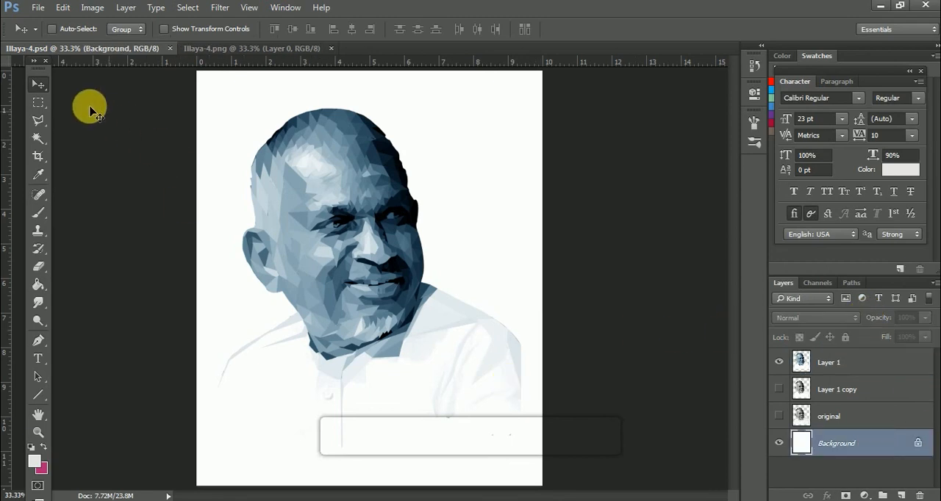
left_click(38, 101)
left_click_drag(199, 75, 569, 466)
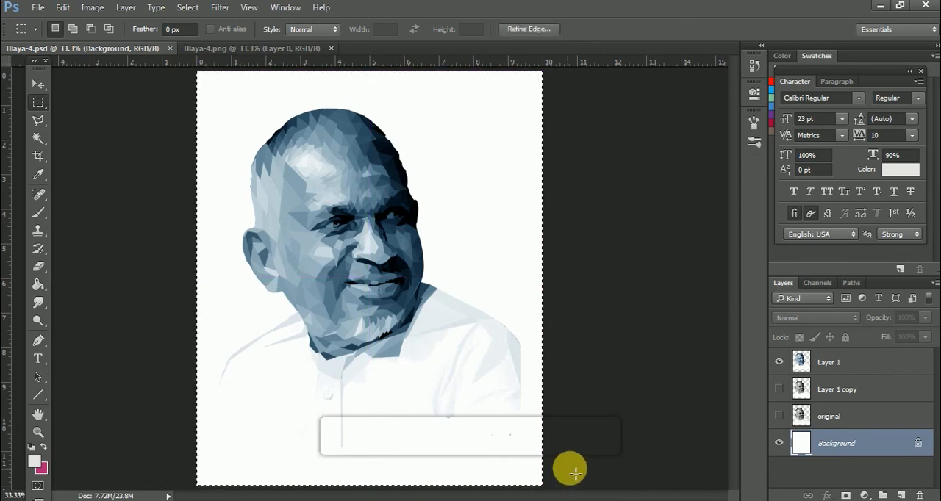
left_click(43, 447)
key("alt+BackSpace")
key("ctrl+d")
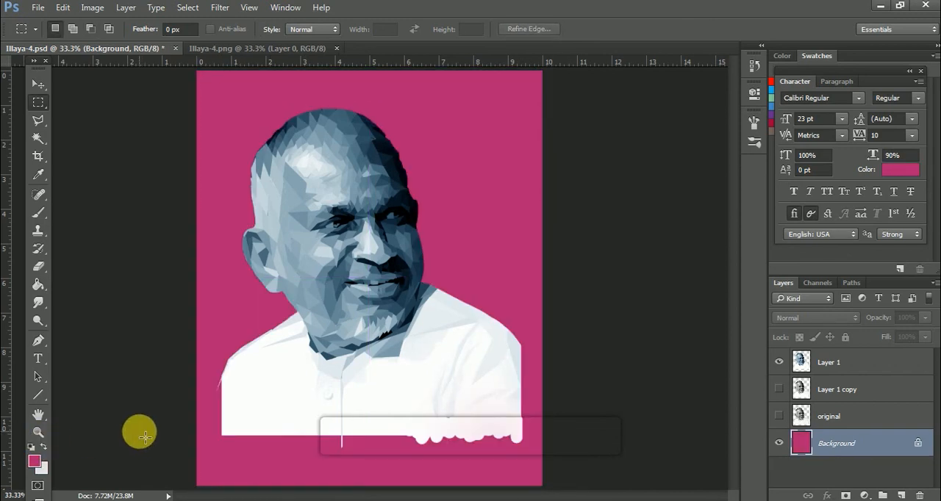
key("ctrl+alt+z")
key("ctrl+alt+z")
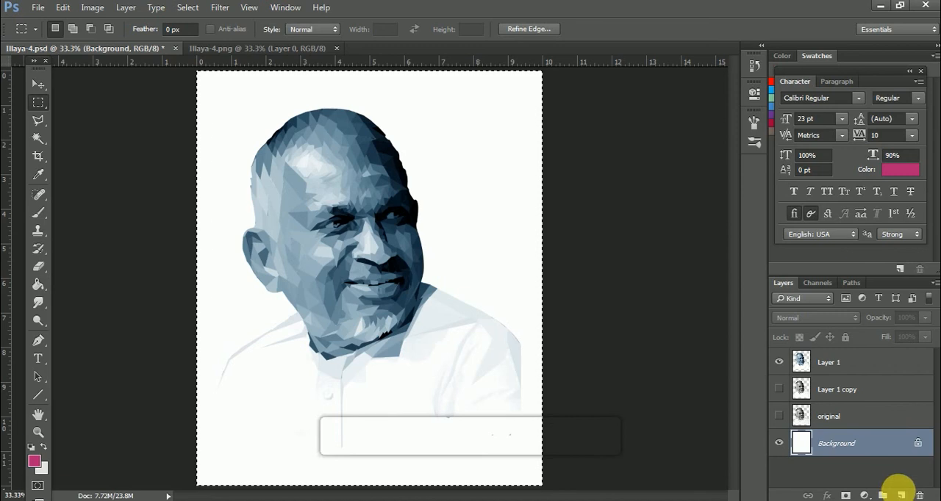
Add a magenta-filled layer above the Background and give it a reversed linear Gradient Overlay, dark at the top.
left_click(901, 495)
key("alt+BackSpace")
double_click(886, 444)
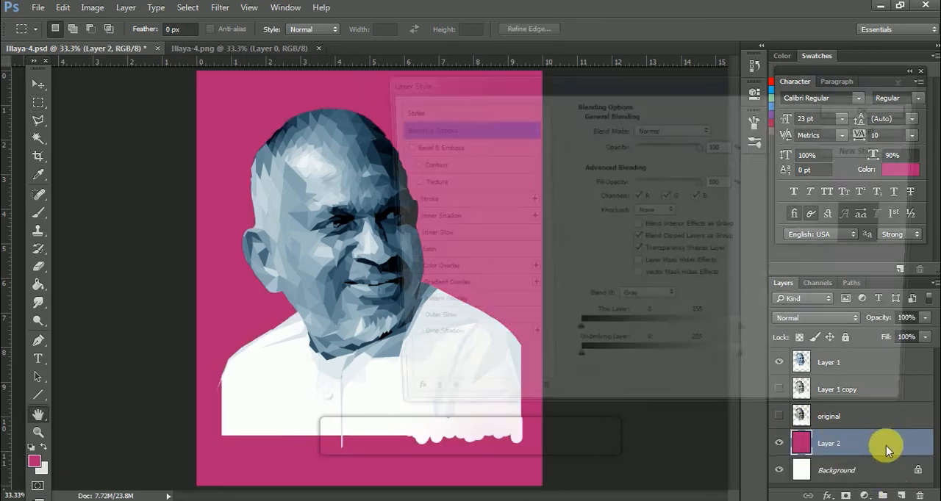
left_click(426, 290)
left_click_drag(594, 87, 728, 166)
left_click(852, 240)
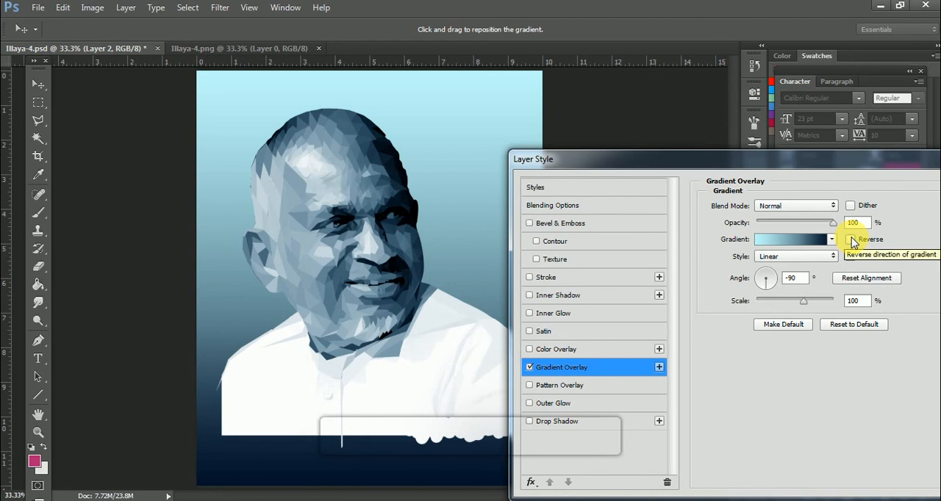
left_click(851, 240)
left_click_drag(842, 169, 856, 93)
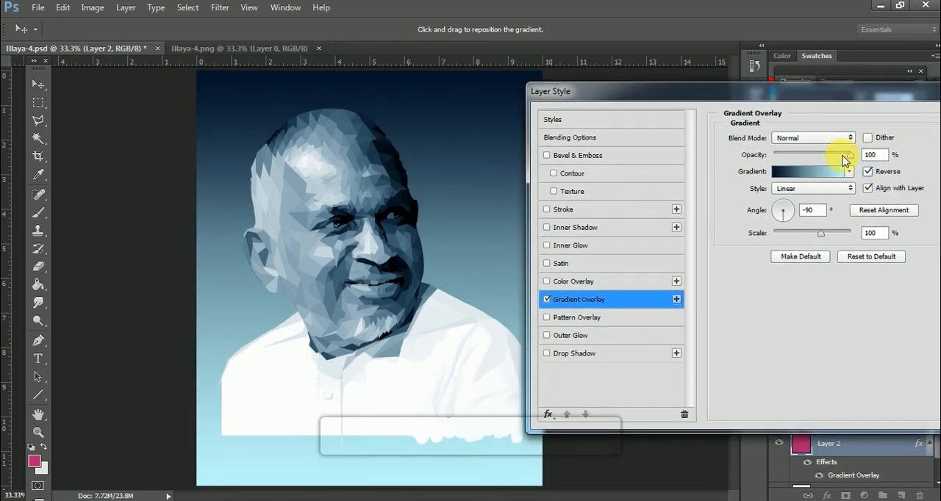
Recolour the gradient's light stop to a pale blue, sampled from the neck shadow and lightened, and apply the overlay.
left_click(815, 174)
left_click(595, 332)
left_click(655, 390)
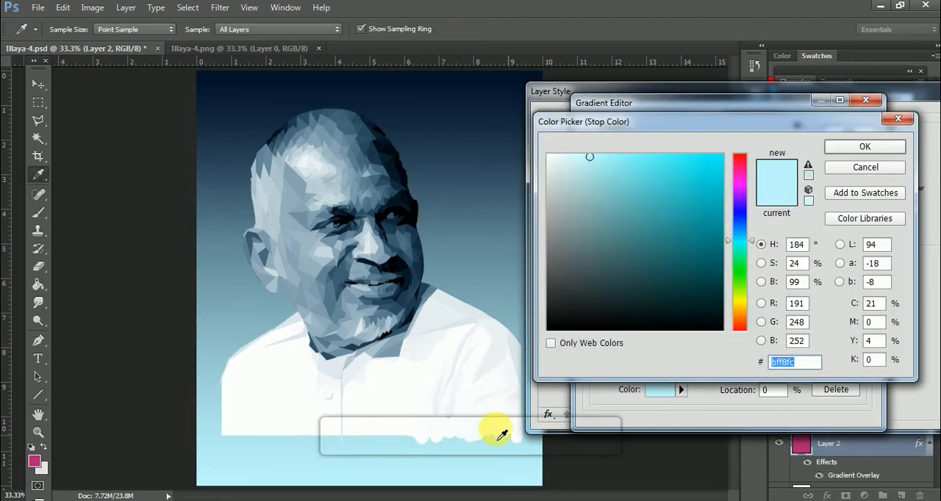
left_click(401, 331)
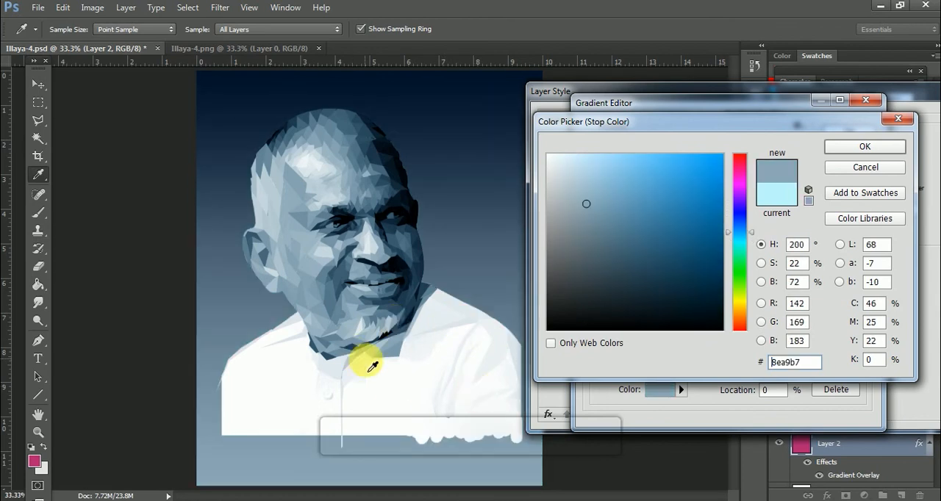
mouse_move(585, 205)
left_mouse_down()
mouse_move(571, 164)
mouse_move(587, 184)
mouse_move(593, 167)
mouse_move(578, 161)
left_mouse_up()
left_click(864, 146)
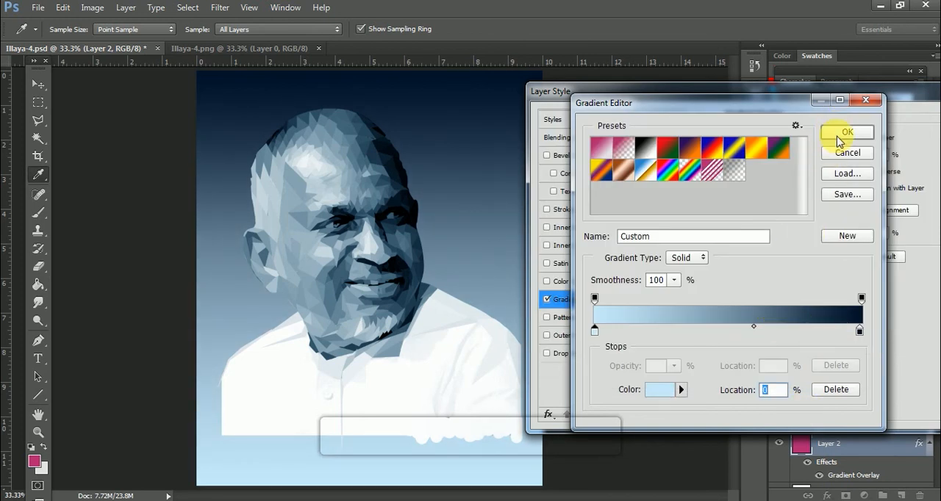
left_click(837, 137)
left_click_drag(893, 92, 811, 108)
left_click(923, 140)
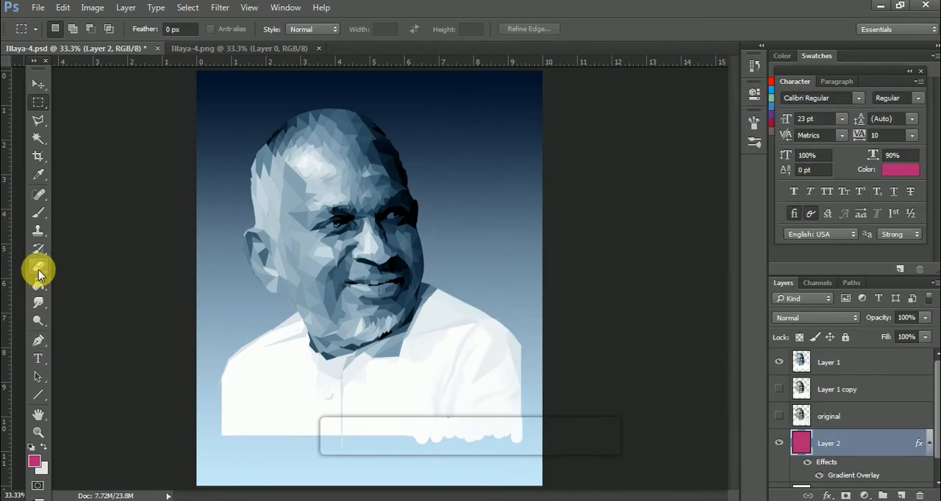
Set up the Eraser with a 700 px brush at 100% opacity for the shirt's rough lower edge.
left_click(39, 283)
mouse_move(507, 412)
left_mouse_down()
mouse_move(531, 432)
mouse_move(521, 455)
mouse_move(426, 464)
mouse_move(559, 465)
left_mouse_up()
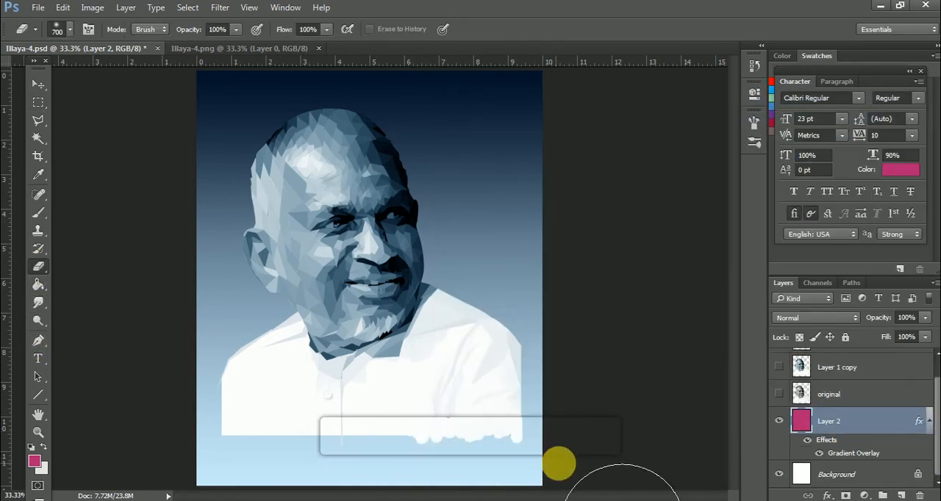